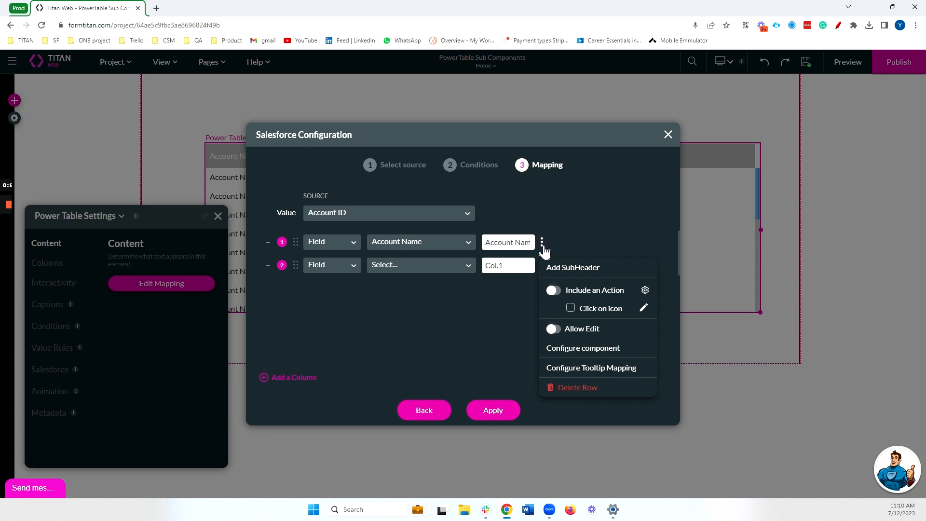
Make the second mapping column Static, with text and label both 'Contacts'.
{"action": "left_click", "coordinate": [371, 313]}
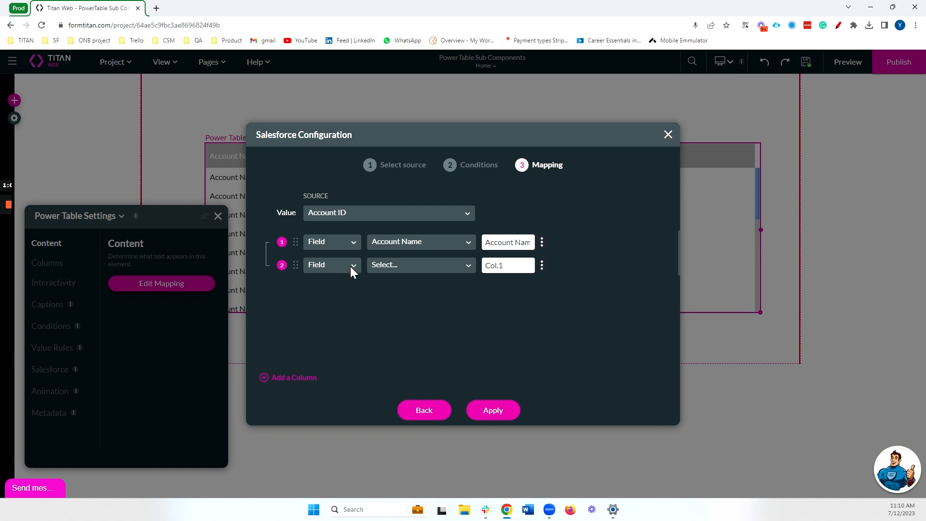
{"action": "left_click", "coordinate": [348, 266]}
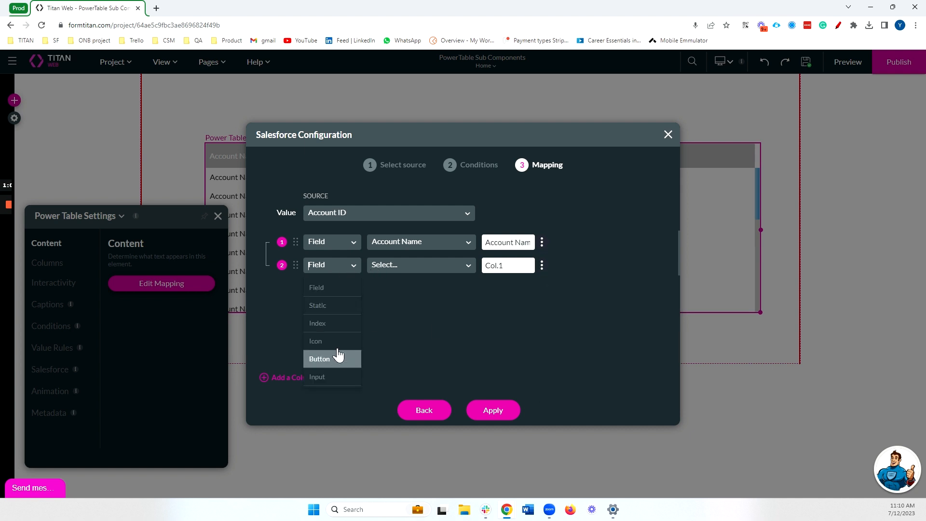
{"action": "left_click", "coordinate": [334, 307]}
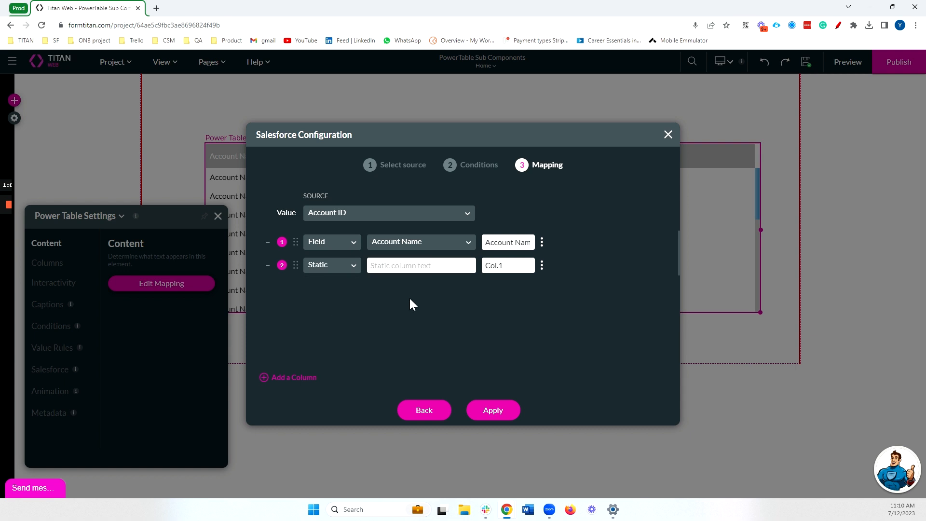
{"action": "left_click", "coordinate": [397, 271]}
{"action": "type", "text": "C"}
{"action": "key", "text": "Tab"}
{"action": "type", "text": "Contacts"}
{"action": "left_click", "coordinate": [542, 266]}
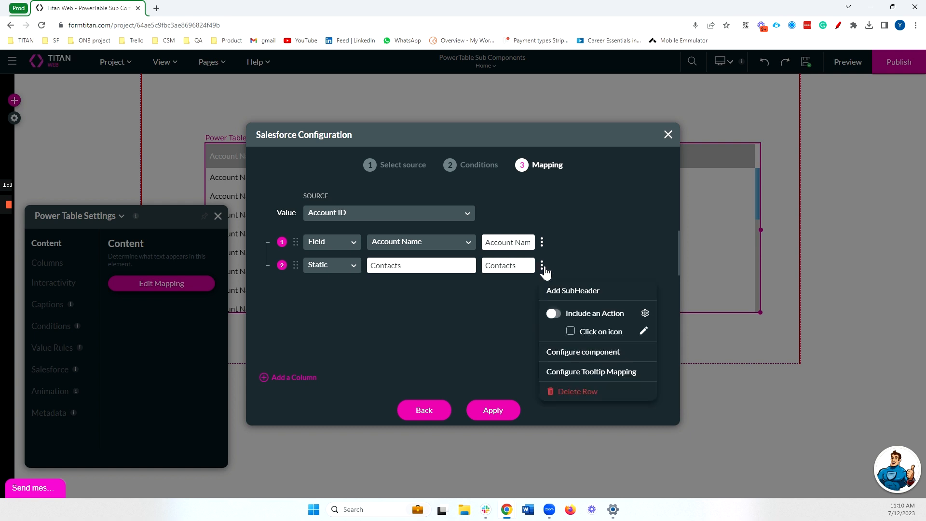
Start a Contacts sub-component as a Table sourced from Contact, then back out and cancel it.
{"action": "left_click", "coordinate": [582, 354]}
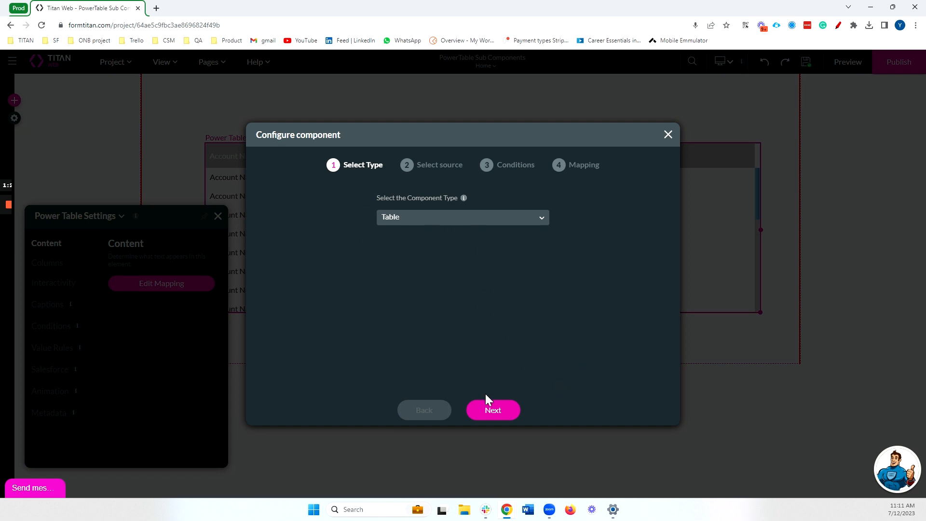
{"action": "left_click", "coordinate": [490, 407]}
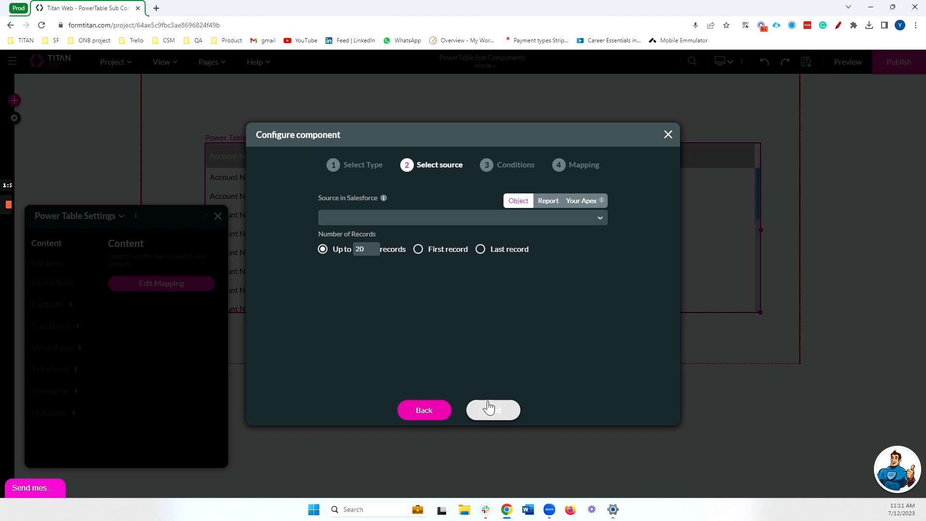
{"action": "left_click", "coordinate": [405, 221]}
{"action": "type", "text": "contac"}
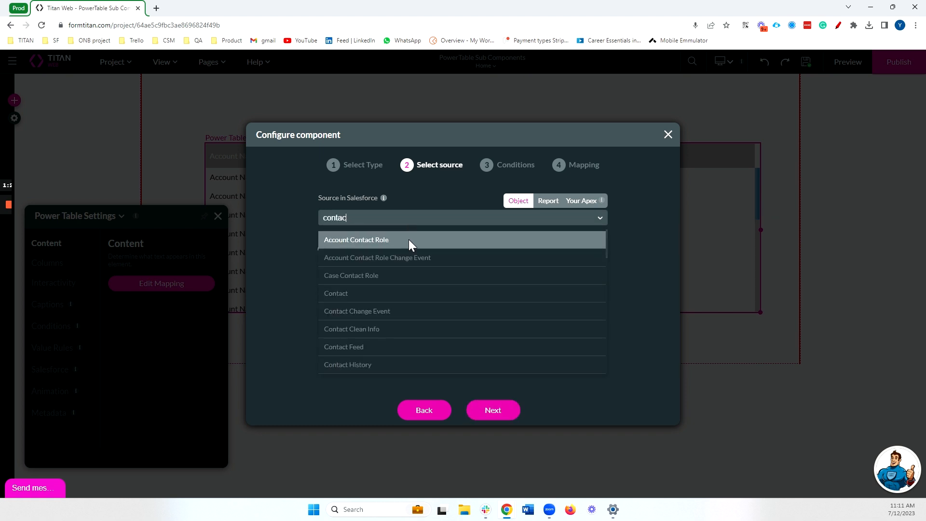
{"action": "left_click", "coordinate": [410, 292]}
{"action": "left_click", "coordinate": [486, 409]}
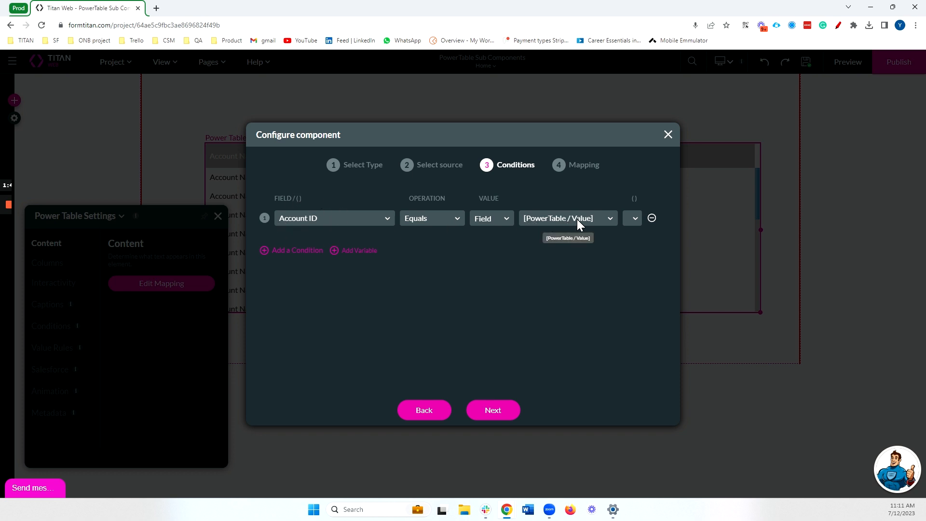
{"action": "left_click", "coordinate": [433, 411]}
{"action": "left_click", "coordinate": [434, 412]}
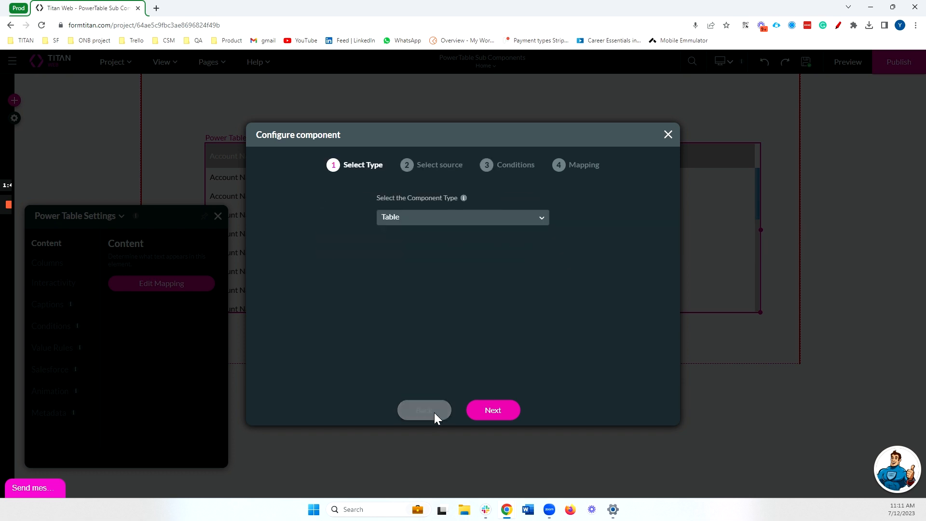
{"action": "left_click", "coordinate": [668, 135]}
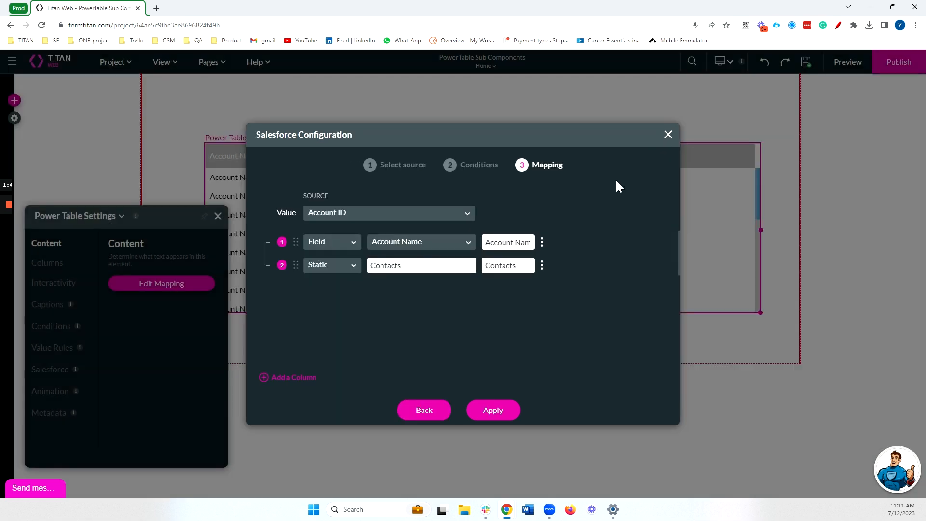
Apply the mapping so the Power Table shows Account Name and Contacts columns.
{"action": "double_click", "coordinate": [285, 213]}
{"action": "left_click", "coordinate": [504, 409]}
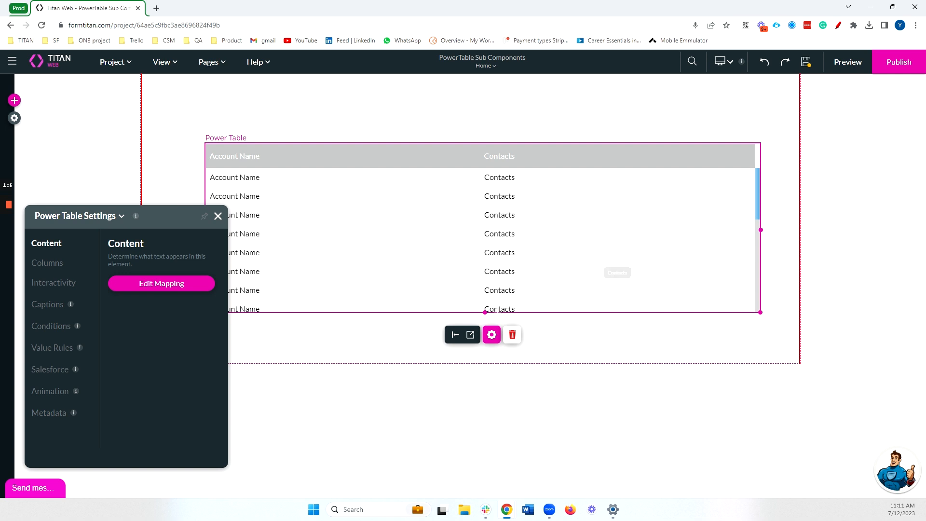
{"action": "left_click", "coordinate": [144, 284]}
Configure the Contacts column as a Table sub-component sourced from Contact, keeping the Account ID condition.
{"action": "left_click", "coordinate": [542, 265]}
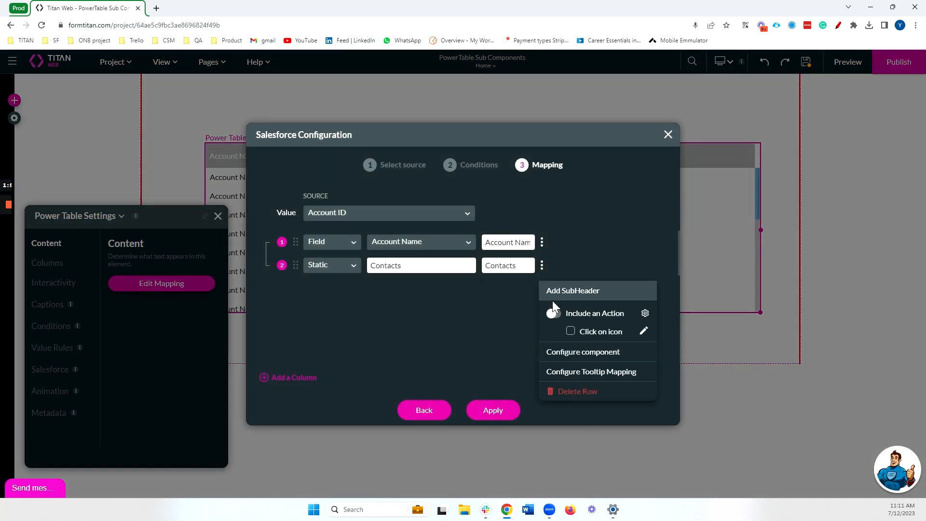
{"action": "left_click", "coordinate": [583, 352]}
{"action": "left_click", "coordinate": [493, 409]}
{"action": "left_click", "coordinate": [438, 221]}
{"action": "type", "text": "contact"}
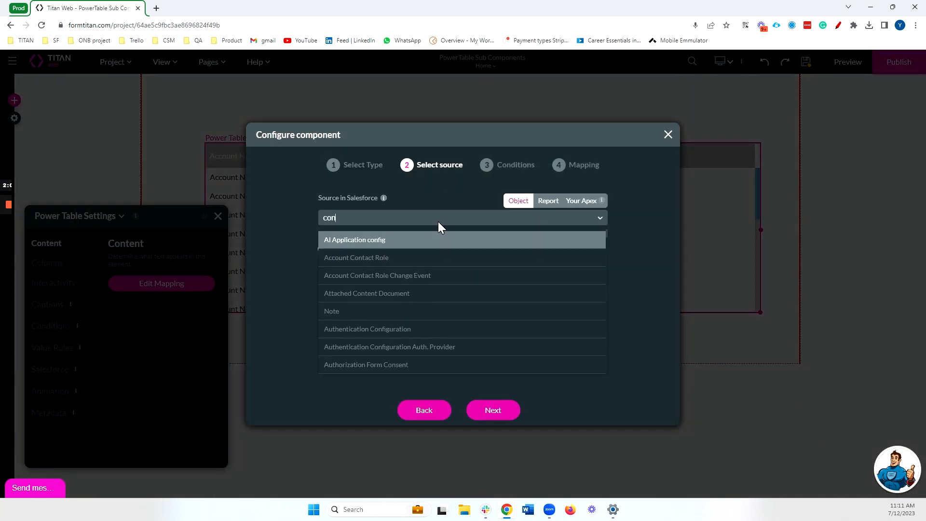
{"action": "left_click", "coordinate": [434, 291]}
{"action": "left_click", "coordinate": [493, 408]}
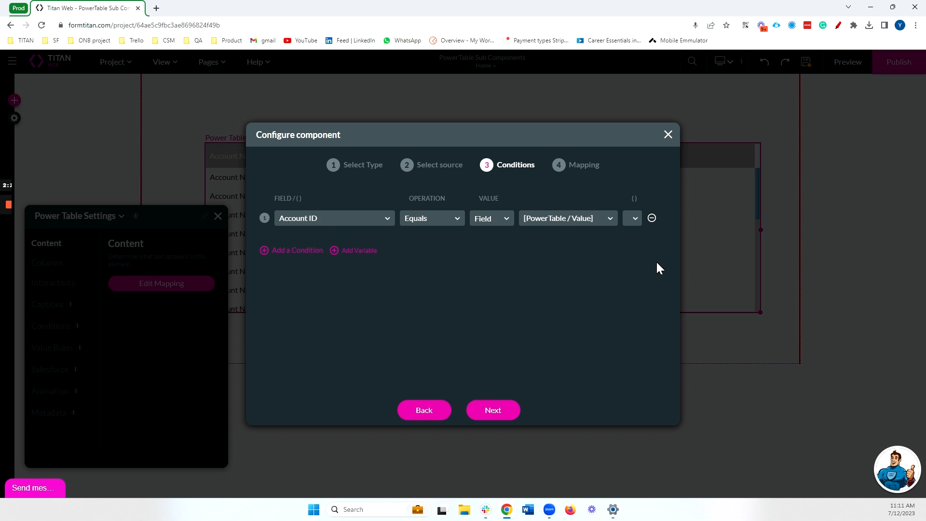
{"action": "left_click", "coordinate": [493, 410]}
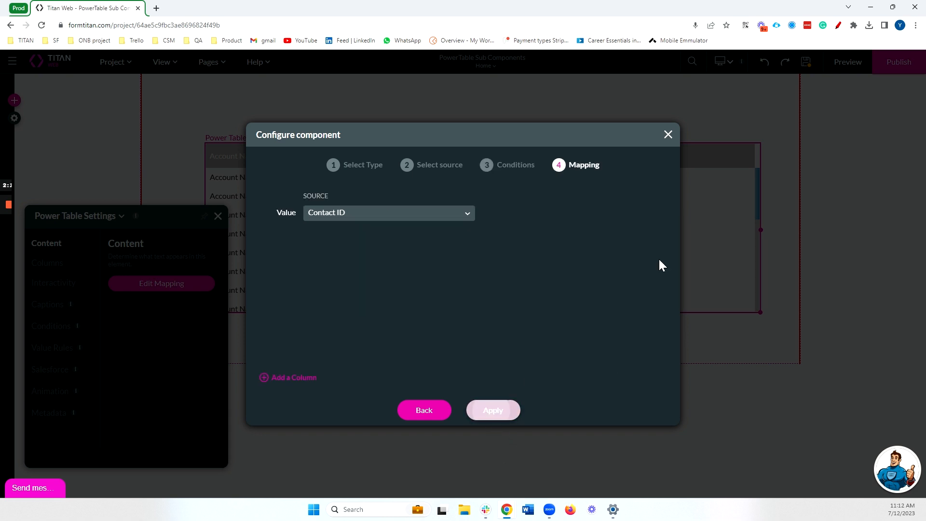
Map First Name and Last Name columns in the contacts sub-table and apply both configurations.
{"action": "left_click", "coordinate": [292, 380]}
{"action": "left_click", "coordinate": [292, 381]}
{"action": "left_click", "coordinate": [441, 246]}
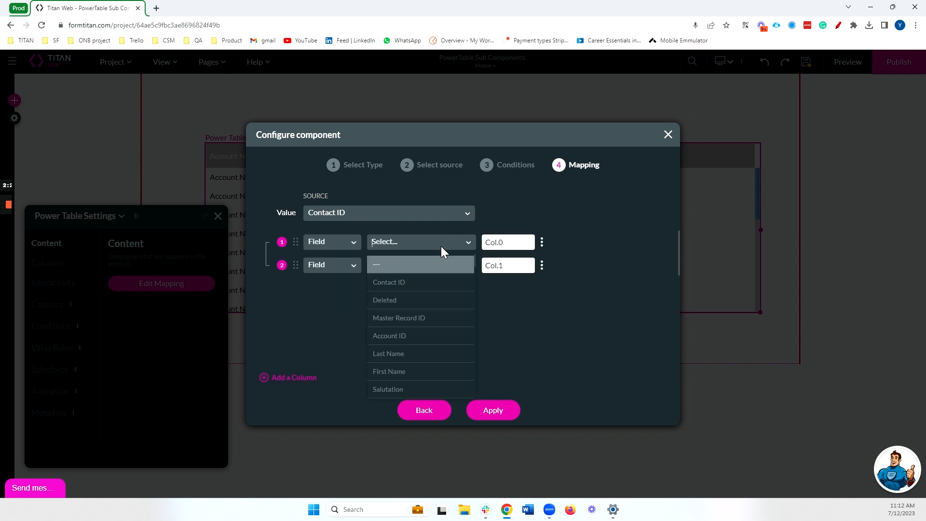
{"action": "type", "text": "fir"}
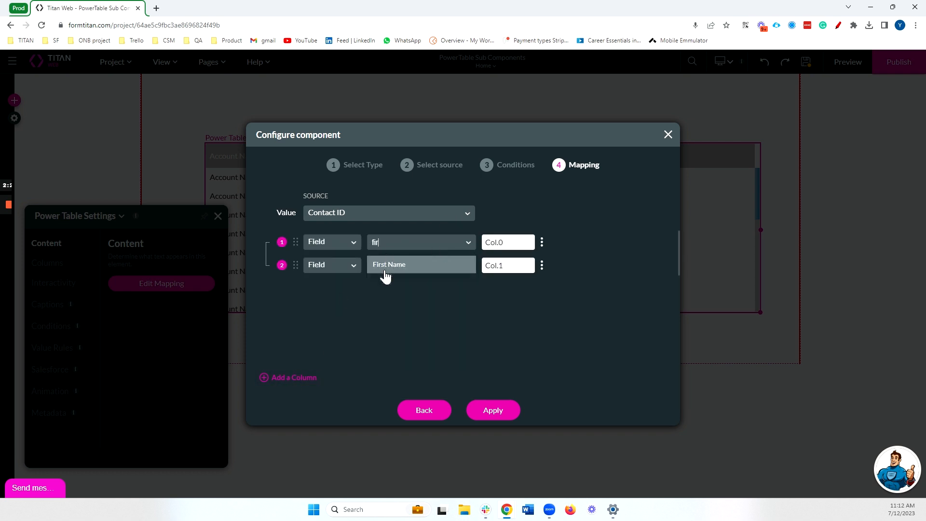
{"action": "left_click", "coordinate": [385, 266]}
{"action": "left_click", "coordinate": [384, 265]}
{"action": "type", "text": "last na"}
{"action": "left_click", "coordinate": [391, 289]}
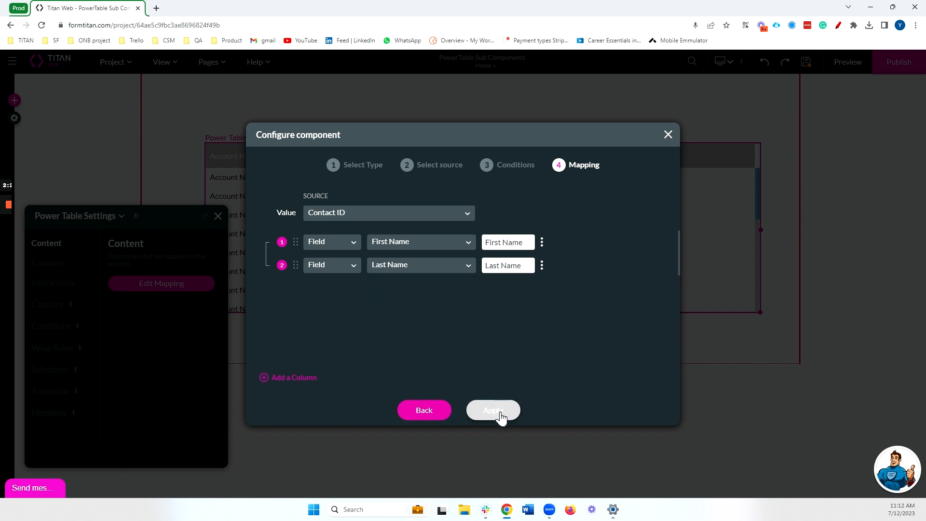
{"action": "left_click", "coordinate": [497, 411]}
{"action": "left_click", "coordinate": [497, 411]}
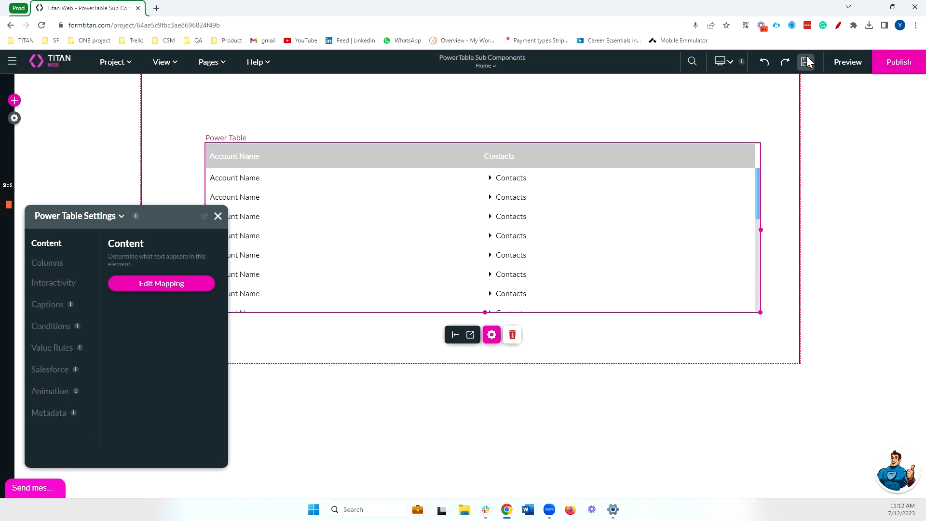
{"action": "left_click", "coordinate": [839, 68]}
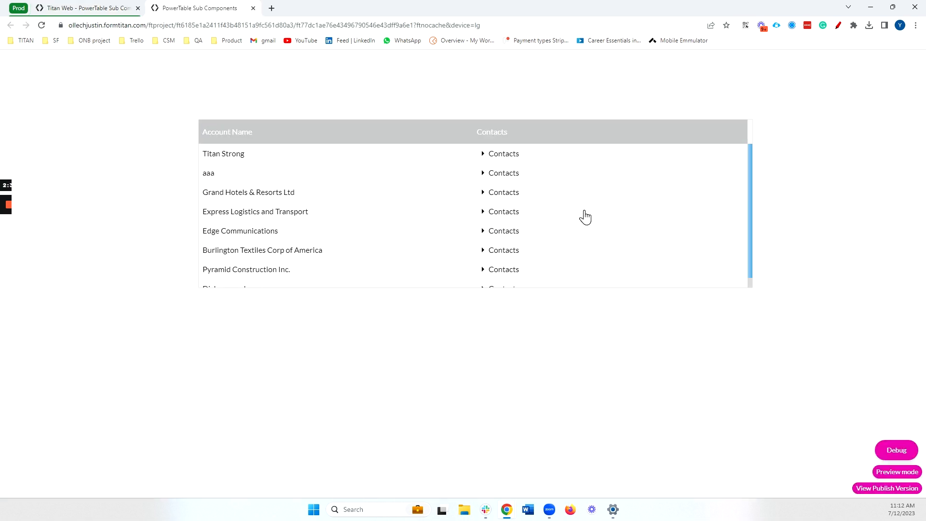
{"action": "scroll", "coordinate": [420, 224], "scroll_direction": "down", "scroll_amount": 1}
{"action": "scroll", "coordinate": [419, 223], "scroll_direction": "up", "scroll_amount": 1}
{"action": "left_click", "coordinate": [482, 252]}
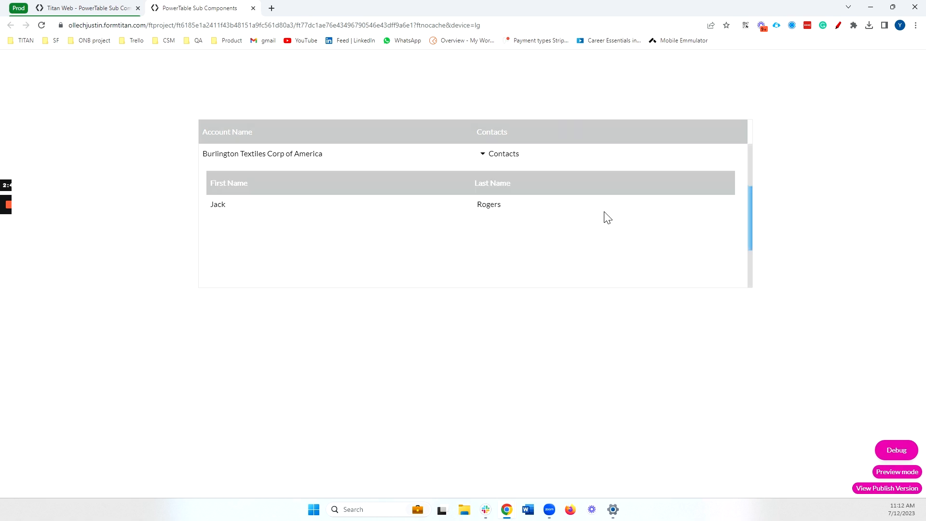
{"action": "double_click", "coordinate": [218, 207]}
{"action": "scroll", "coordinate": [478, 223], "scroll_direction": "up", "scroll_amount": 2}
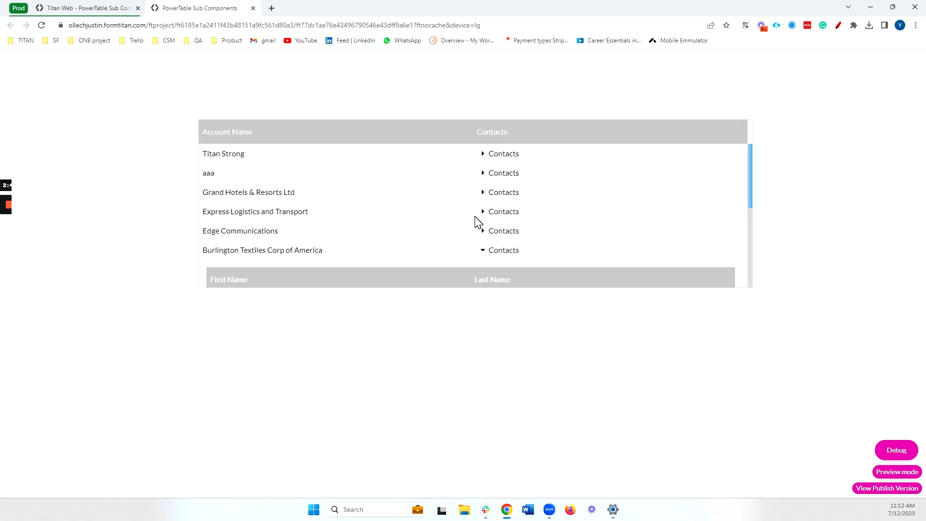
{"action": "left_click", "coordinate": [483, 155]}
{"action": "scroll", "coordinate": [570, 203], "scroll_direction": "down", "scroll_amount": 1}
{"action": "scroll", "coordinate": [574, 212], "scroll_direction": "down", "scroll_amount": 1}
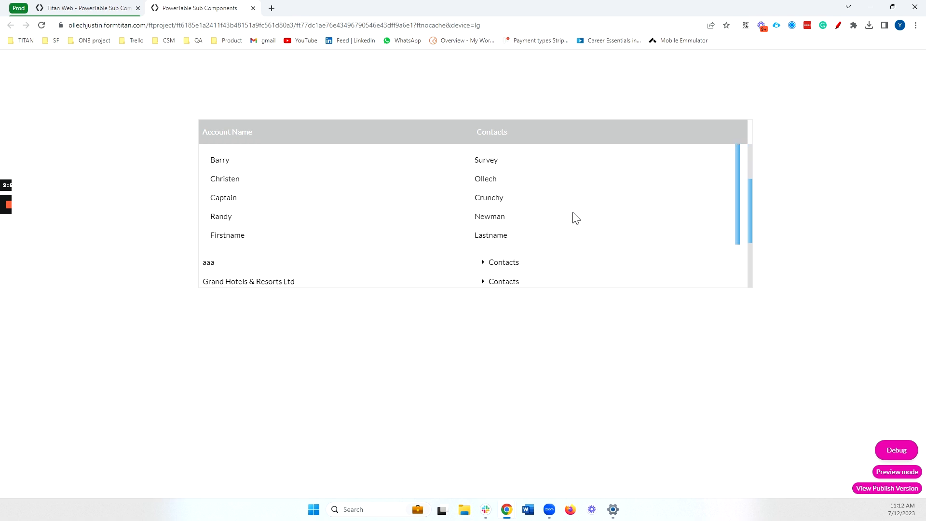
{"action": "scroll", "coordinate": [573, 212], "scroll_direction": "up", "scroll_amount": 2}
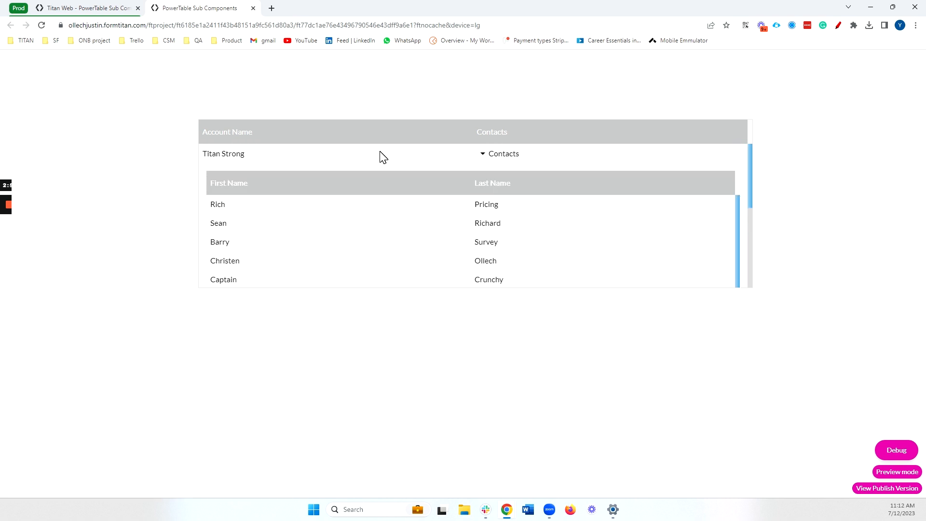
{"action": "scroll", "coordinate": [435, 217], "scroll_direction": "down", "scroll_amount": 3}
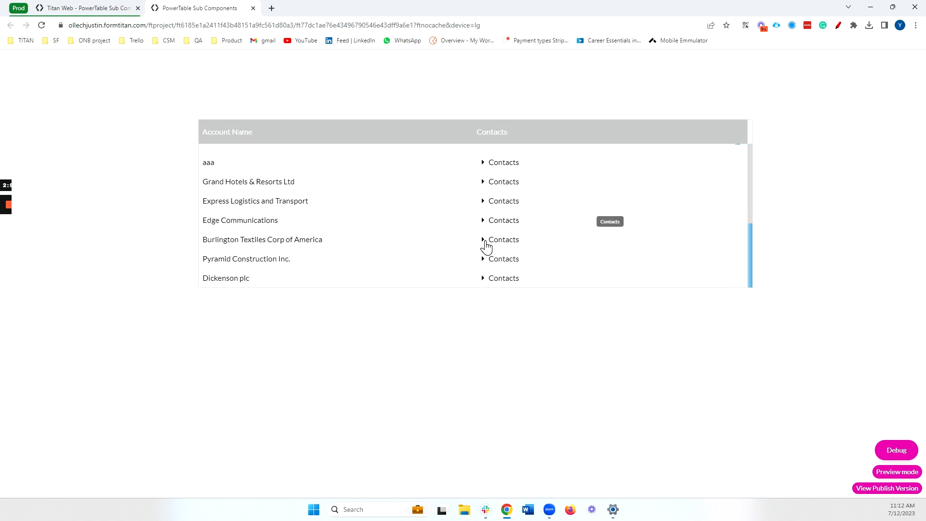
{"action": "left_click", "coordinate": [484, 278]}
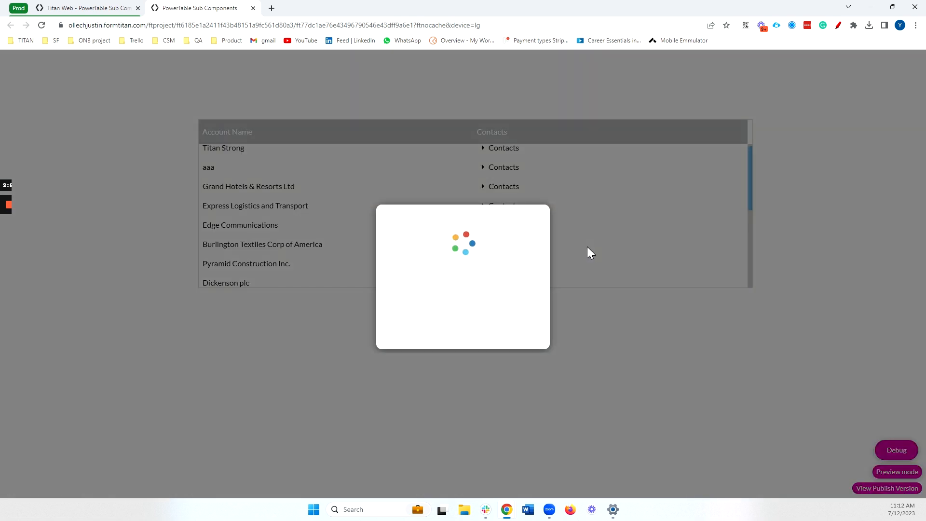
{"action": "scroll", "coordinate": [587, 251], "scroll_direction": "down", "scroll_amount": 2}
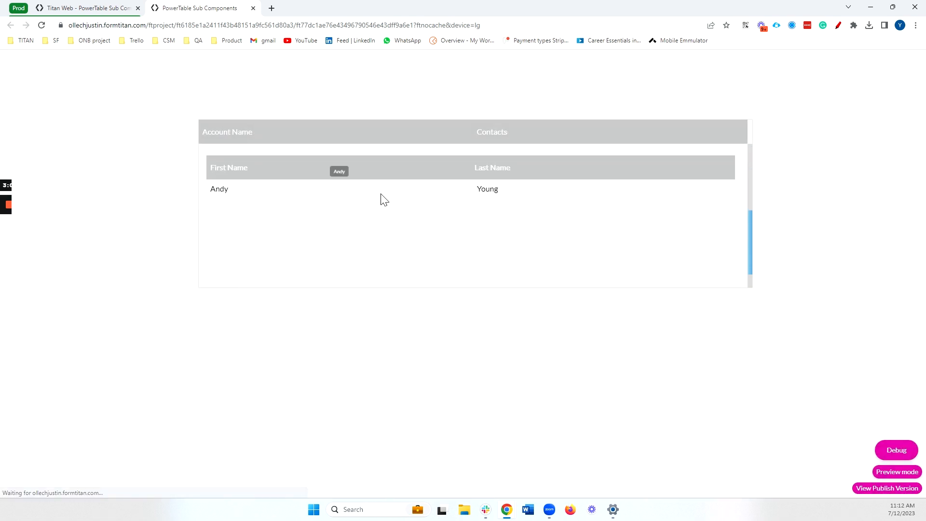
{"action": "key", "text": "ctrl+w"}
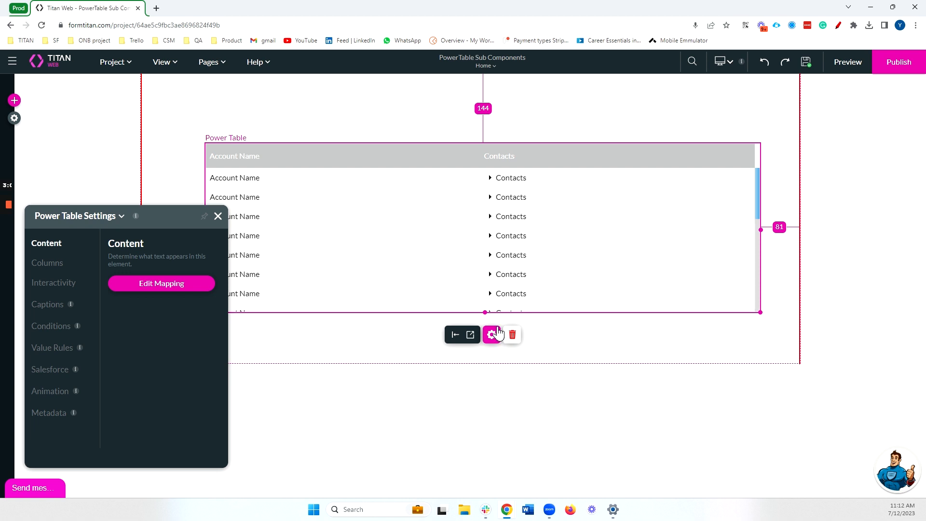
Step through the Contacts sub-table setup to its mapping and start a nested component under First Name.
{"action": "left_click", "coordinate": [142, 289]}
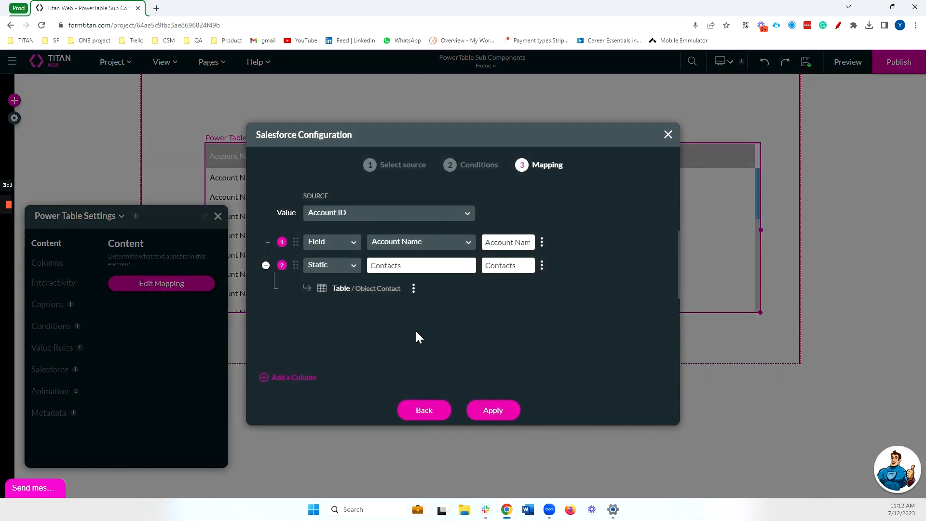
{"action": "left_click", "coordinate": [413, 288]}
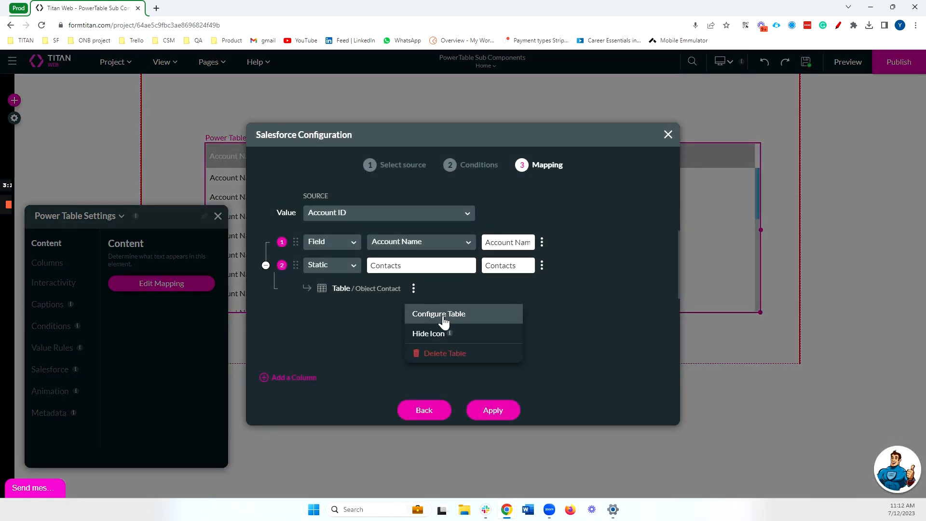
{"action": "left_click", "coordinate": [441, 316]}
{"action": "left_click", "coordinate": [492, 410]}
{"action": "left_click", "coordinate": [497, 412]}
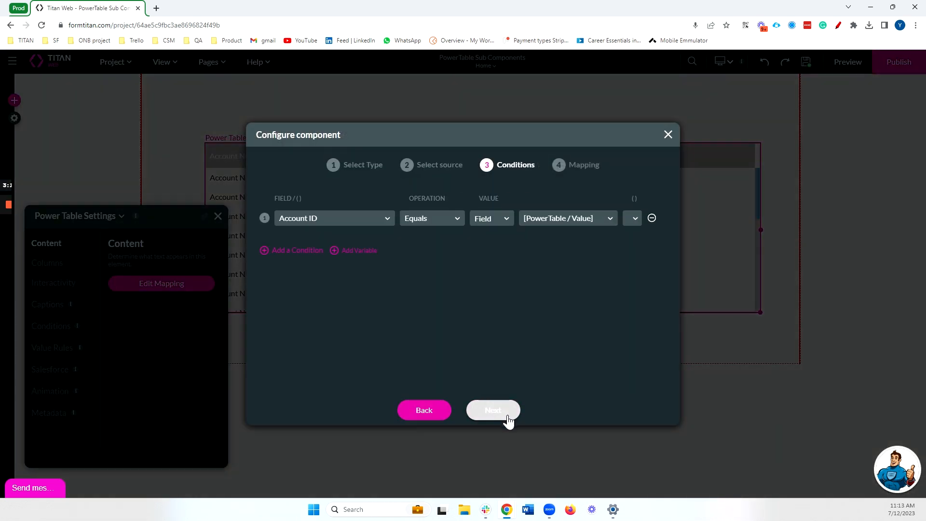
{"action": "left_click", "coordinate": [508, 417]}
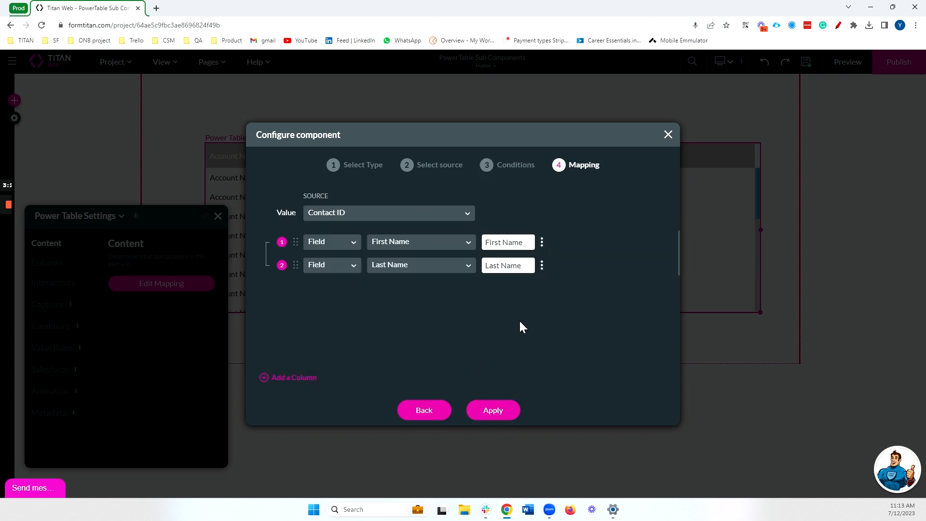
{"action": "left_click", "coordinate": [541, 244]}
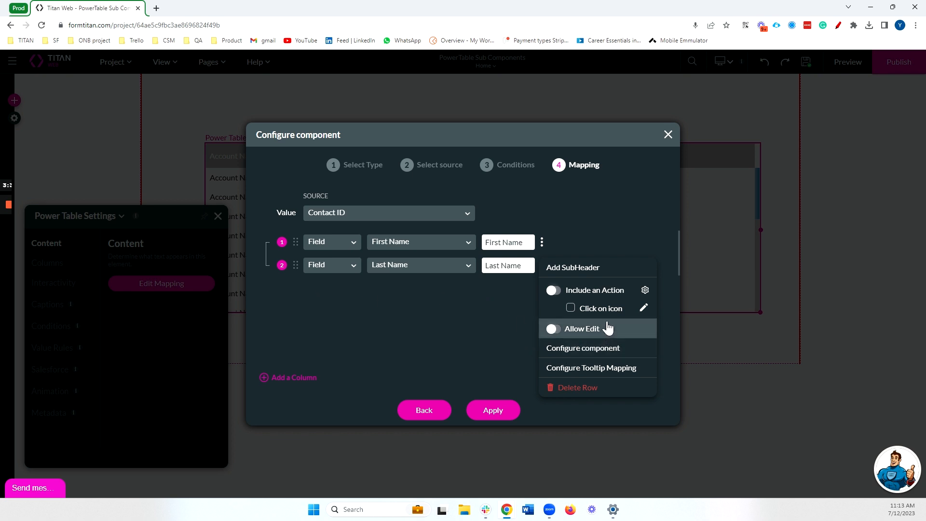
{"action": "left_click", "coordinate": [583, 347]}
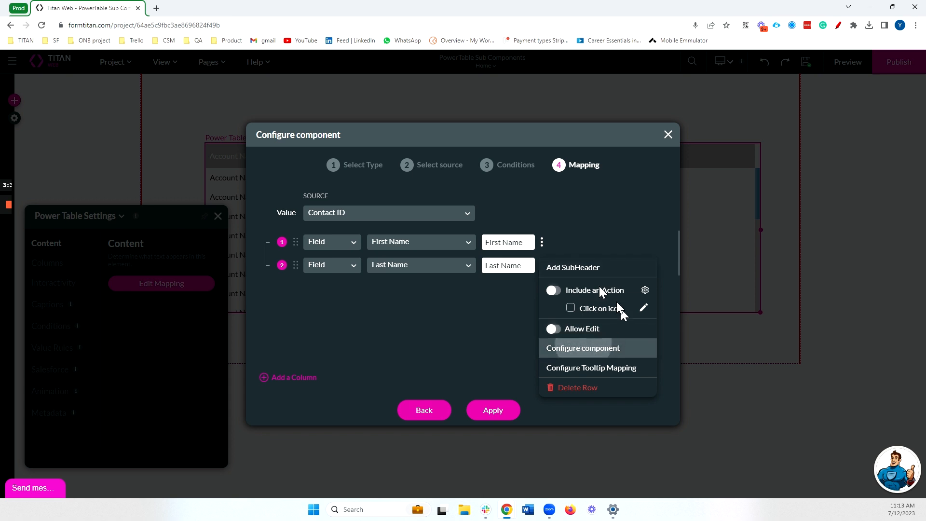
{"action": "left_click", "coordinate": [502, 409]}
Use Case as the nested table's source, keeping the Contact ID condition.
{"action": "left_click", "coordinate": [408, 213]}
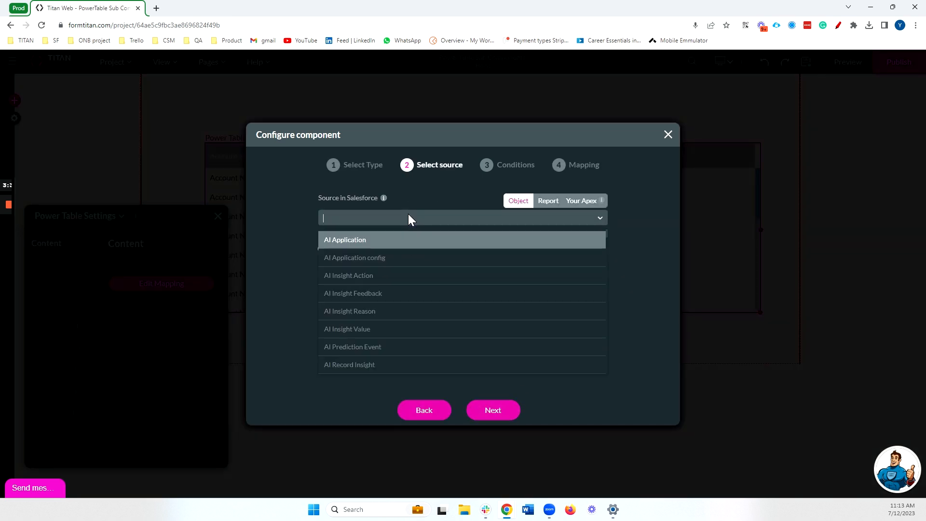
{"action": "type", "text": "case"}
{"action": "left_click", "coordinate": [367, 347]}
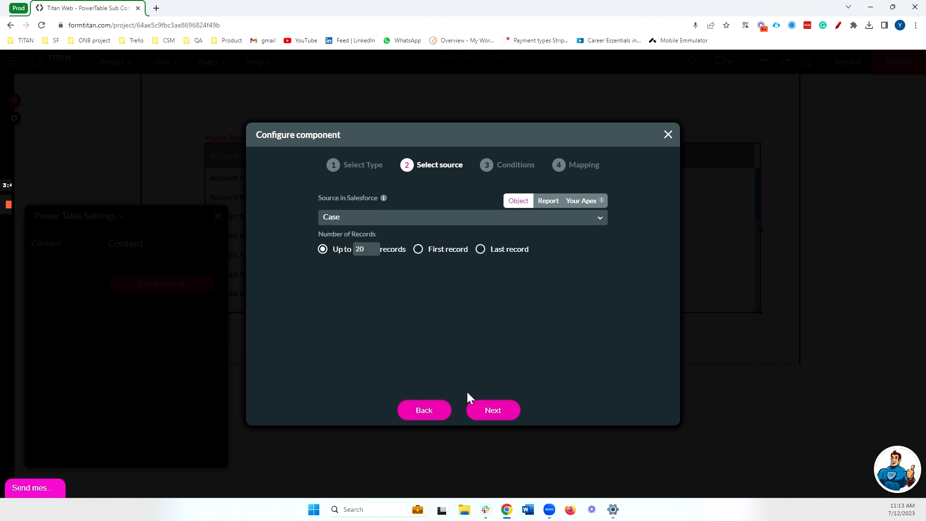
{"action": "left_click", "coordinate": [478, 408]}
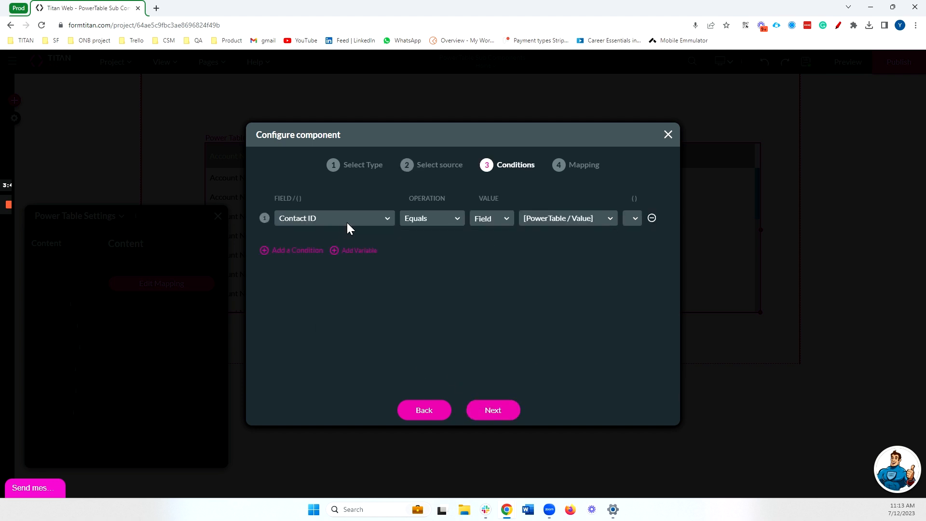
{"action": "left_click", "coordinate": [484, 419]}
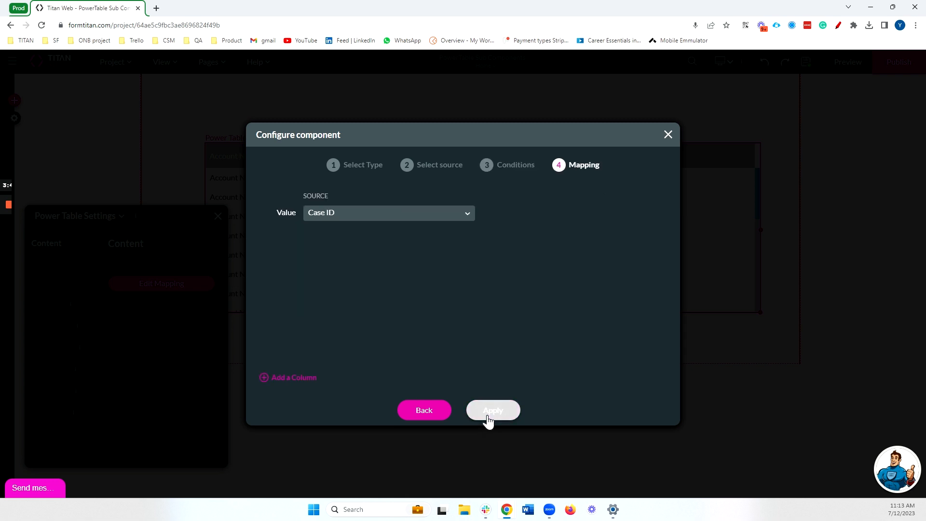
Add Subject and Case Number columns to the case table and apply the mapping.
{"action": "left_click", "coordinate": [308, 379]}
{"action": "left_click", "coordinate": [457, 244]}
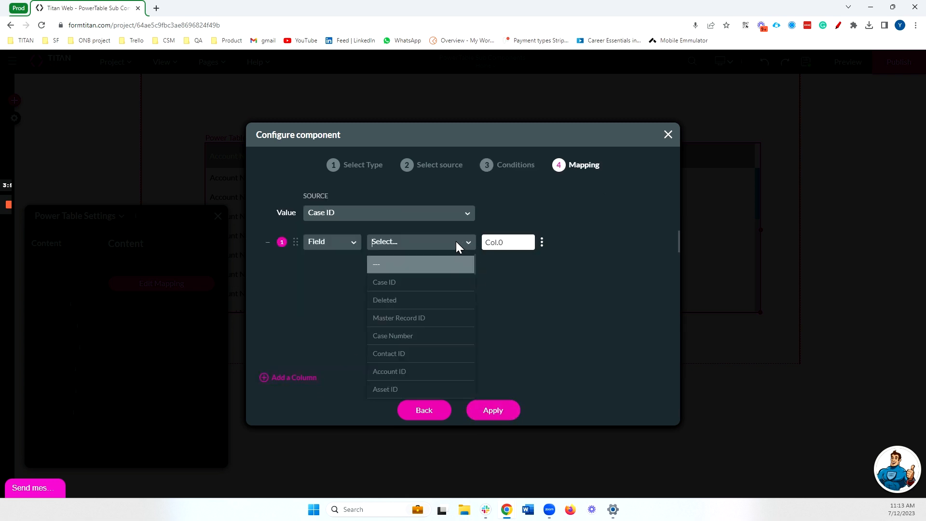
{"action": "type", "text": "subj"}
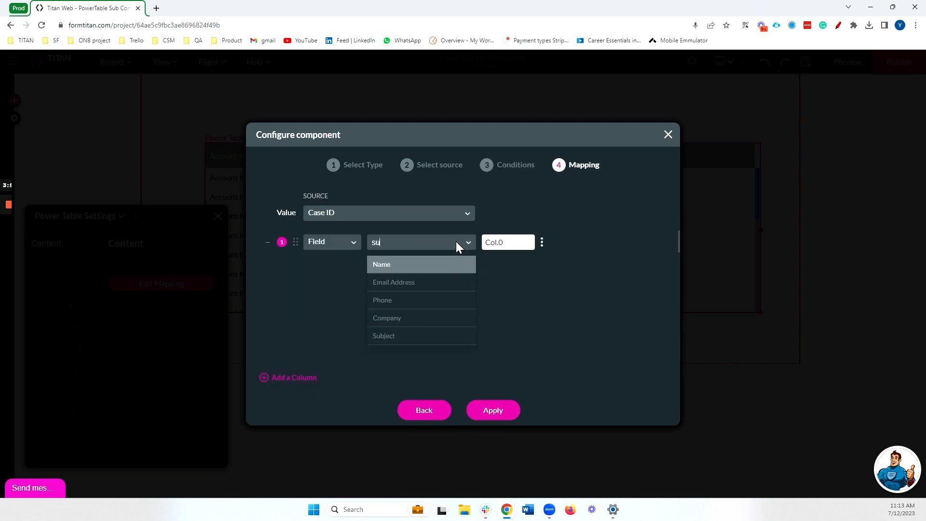
{"action": "left_click", "coordinate": [451, 268]}
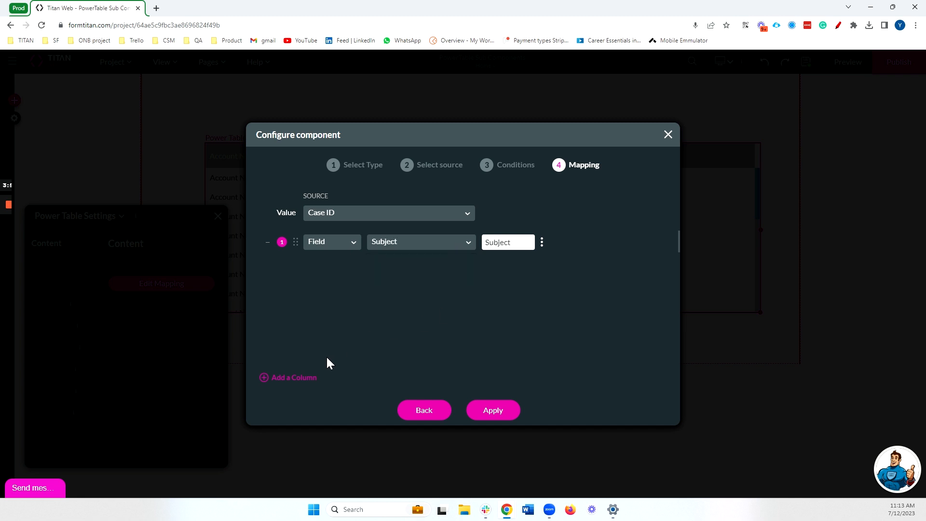
{"action": "left_click", "coordinate": [309, 379]}
{"action": "left_click", "coordinate": [401, 268]}
{"action": "type", "text": "num"}
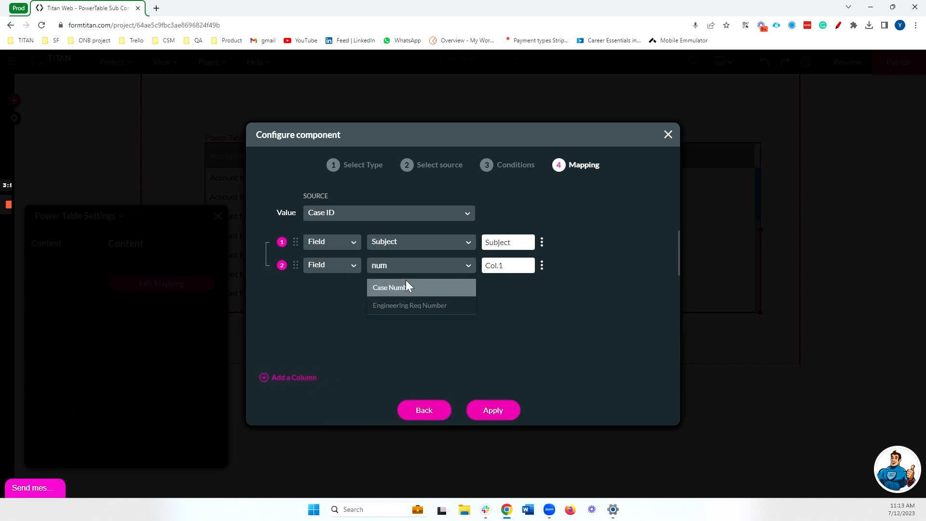
{"action": "left_click", "coordinate": [406, 282]}
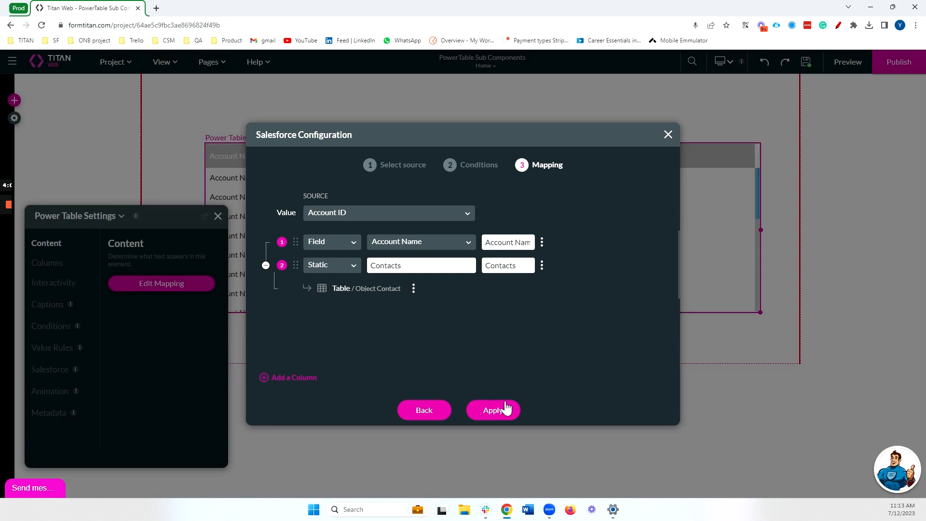
{"action": "left_click", "coordinate": [502, 408]}
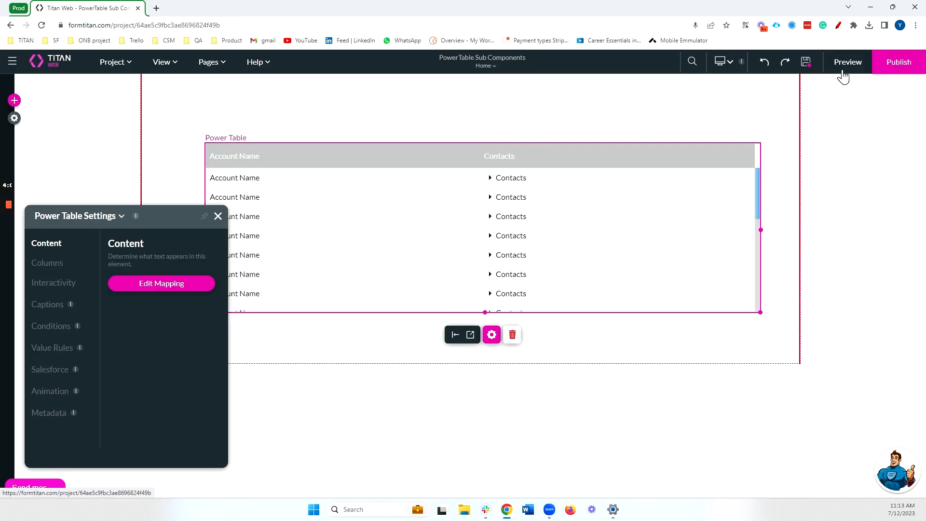
Preview the page, expanding Titan Strong's contacts and the first contact's cases.
{"action": "left_click", "coordinate": [843, 72]}
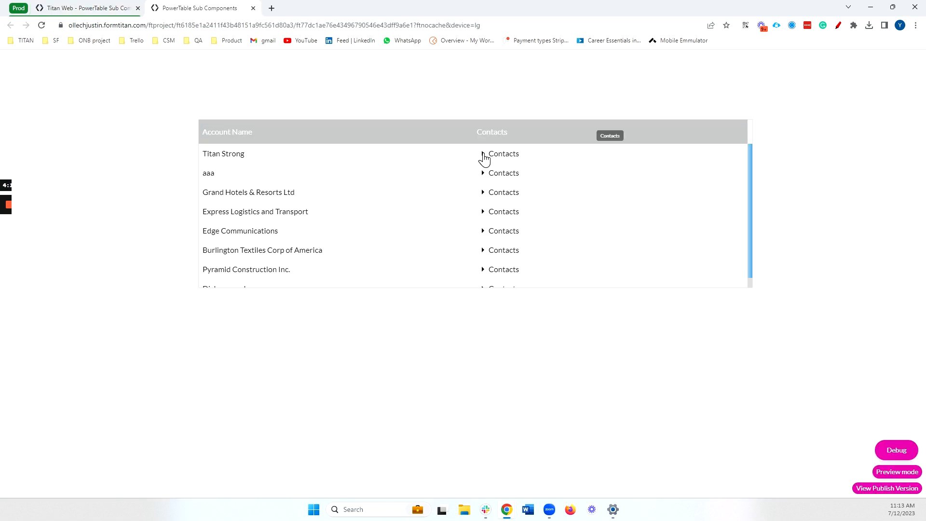
{"action": "left_click", "coordinate": [483, 153]}
{"action": "scroll", "coordinate": [608, 191], "scroll_direction": "down", "scroll_amount": 1}
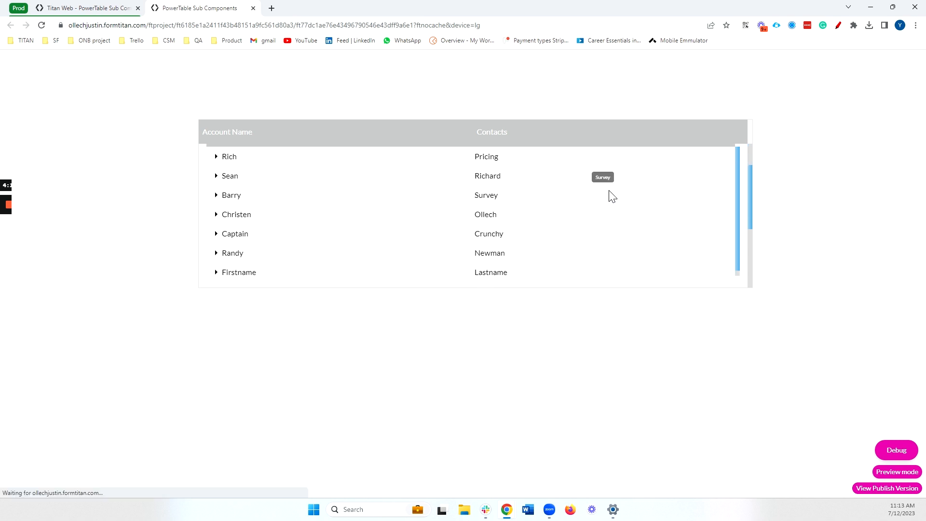
{"action": "left_click", "coordinate": [217, 157]}
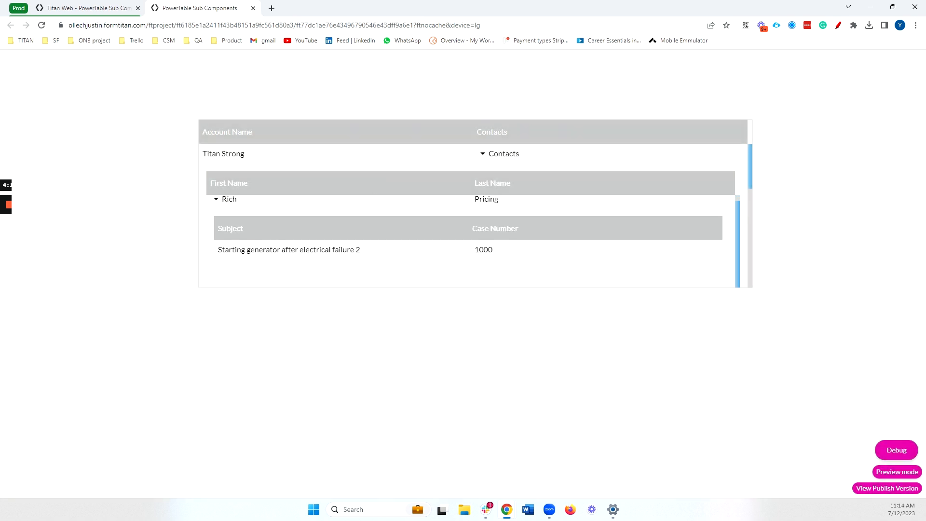
{"action": "left_click_drag", "start_coordinate": [232, 249], "coordinate": [492, 261]}
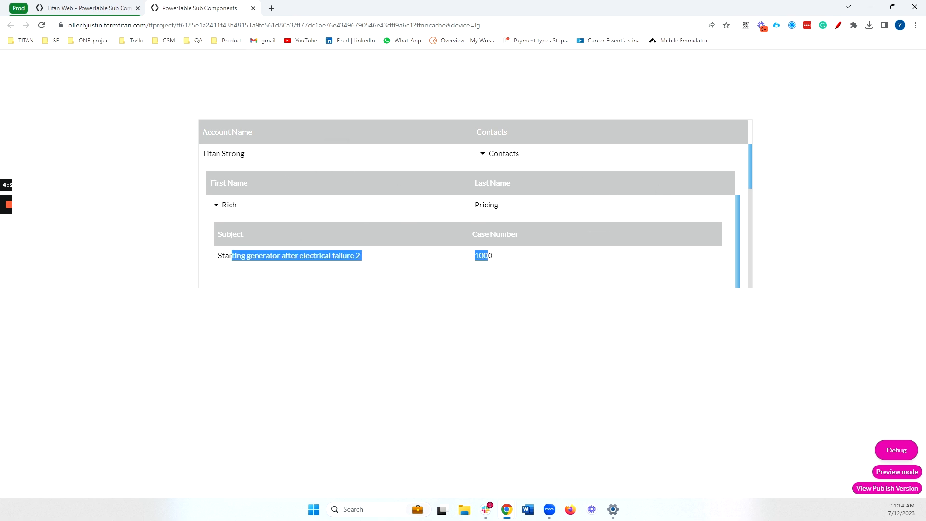
{"action": "left_click", "coordinate": [254, 9]}
Stretch the Power Table taller, then preview the expanded contacts and cases again.
{"action": "left_click_drag", "start_coordinate": [485, 313], "coordinate": [487, 470]}
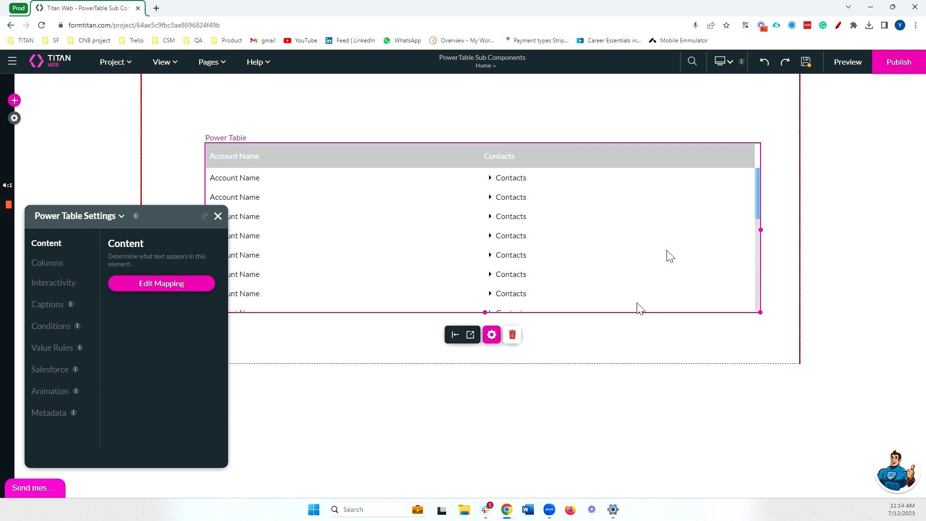
{"action": "left_click", "coordinate": [847, 68]}
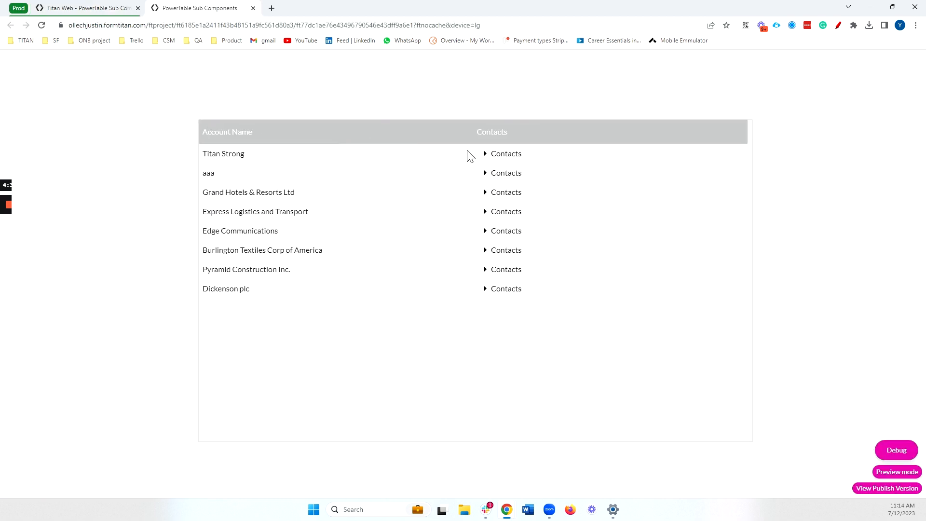
{"action": "left_click", "coordinate": [486, 154]}
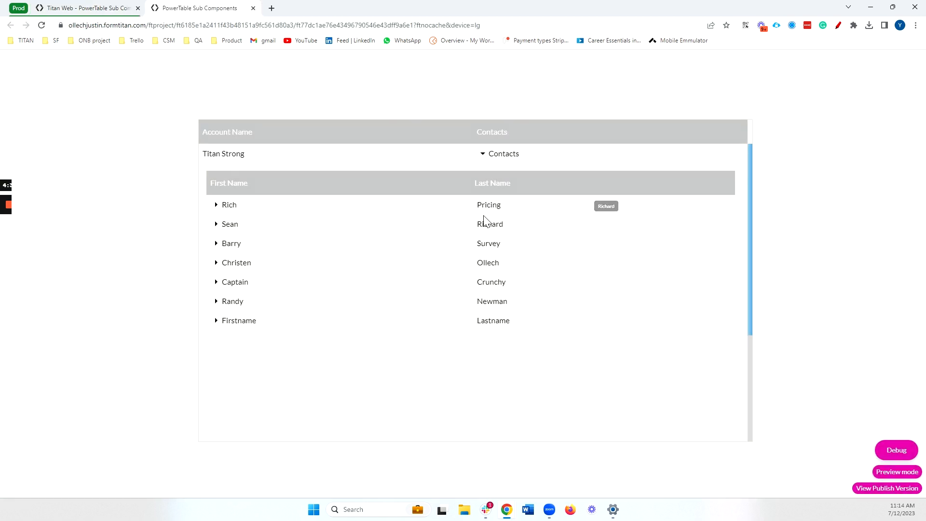
{"action": "left_click", "coordinate": [217, 205]}
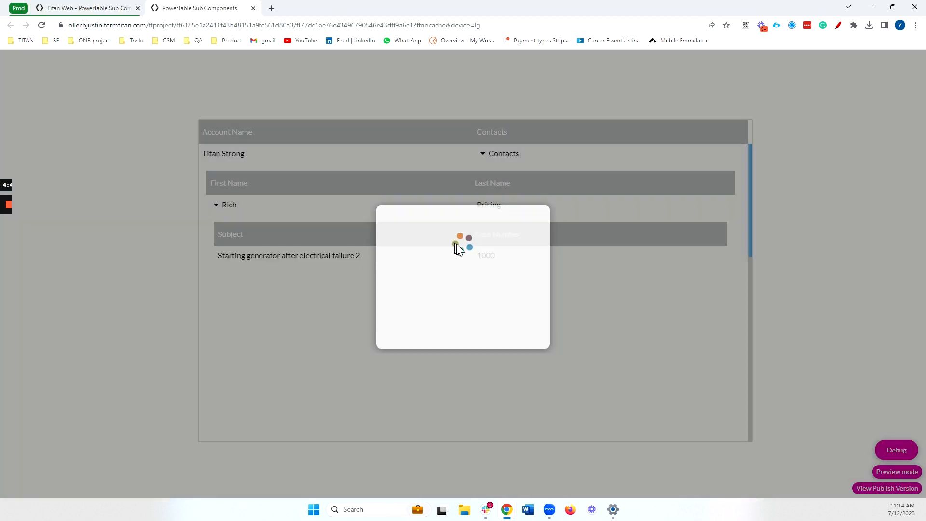
{"action": "left_click", "coordinate": [253, 9]}
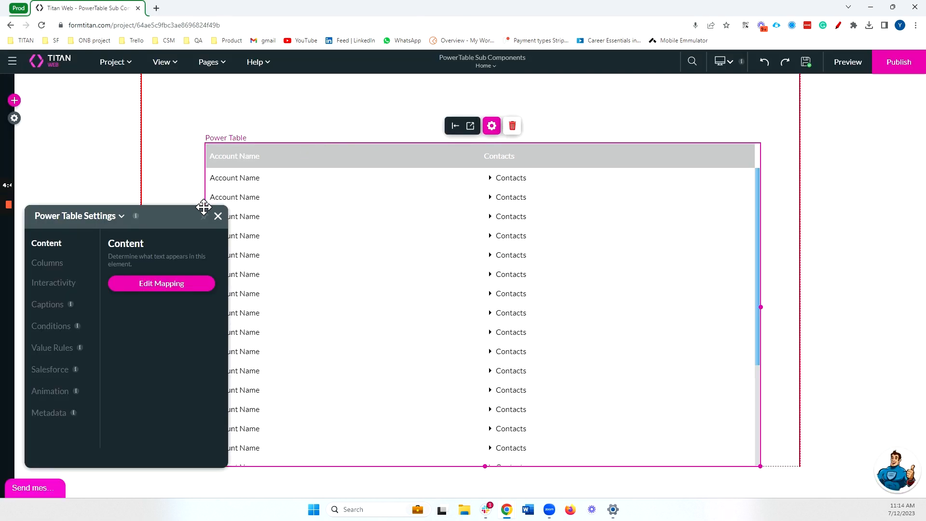
Reopen the Power Table settings and its column mapping.
{"action": "left_click", "coordinate": [218, 216]}
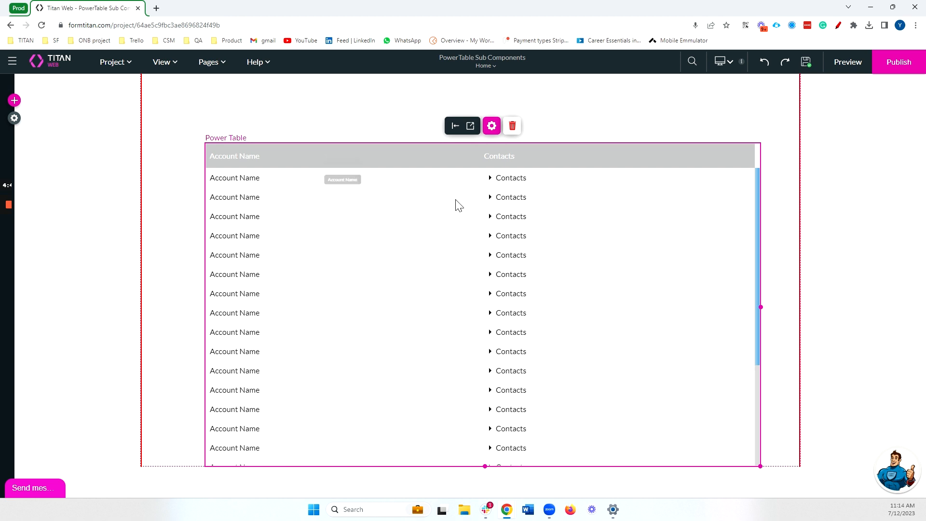
{"action": "left_click", "coordinate": [492, 126]}
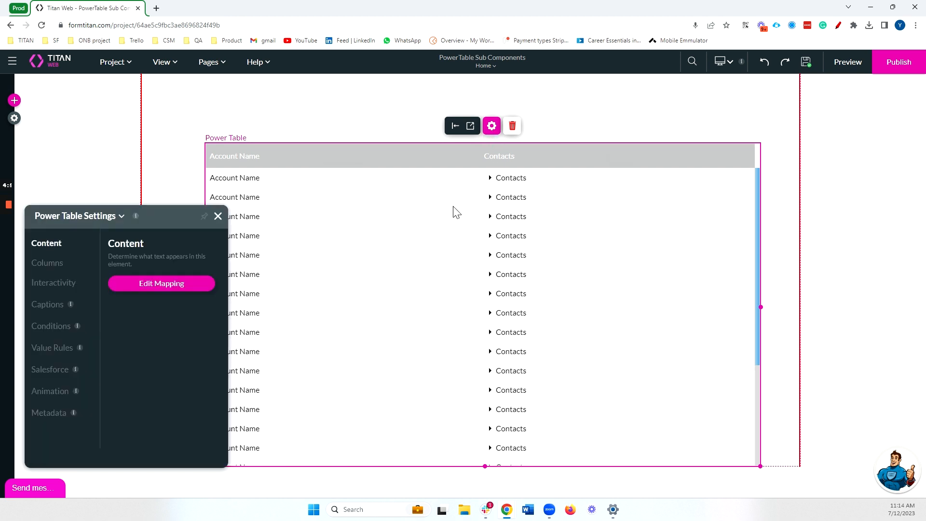
{"action": "left_click", "coordinate": [153, 295]}
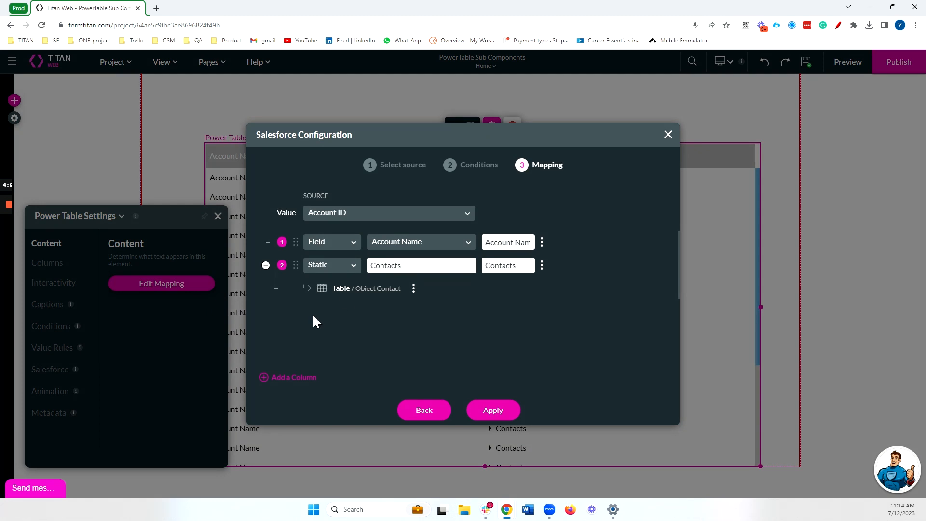
Add a third Static column with text and label both 'Create Contact'.
{"action": "left_click", "coordinate": [305, 378]}
{"action": "left_click", "coordinate": [343, 312]}
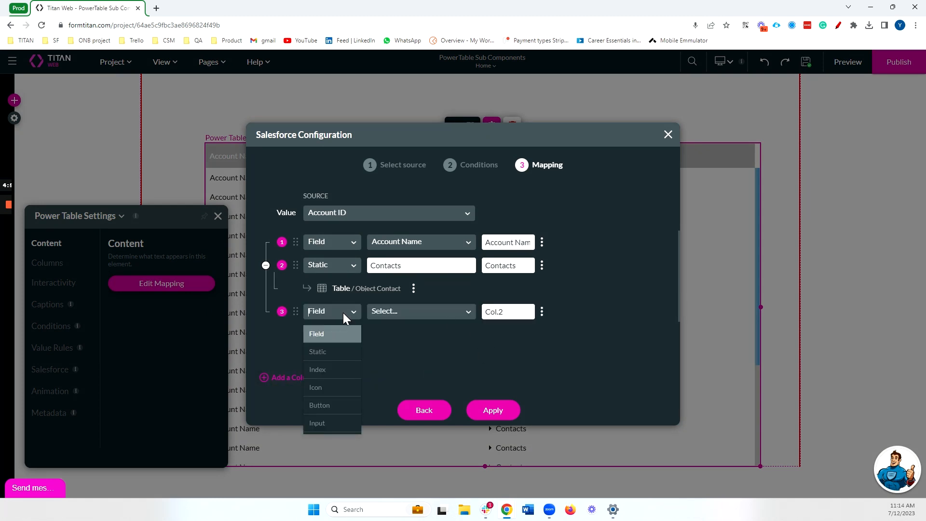
{"action": "left_click", "coordinate": [339, 355]}
{"action": "type", "text": "Crea"}
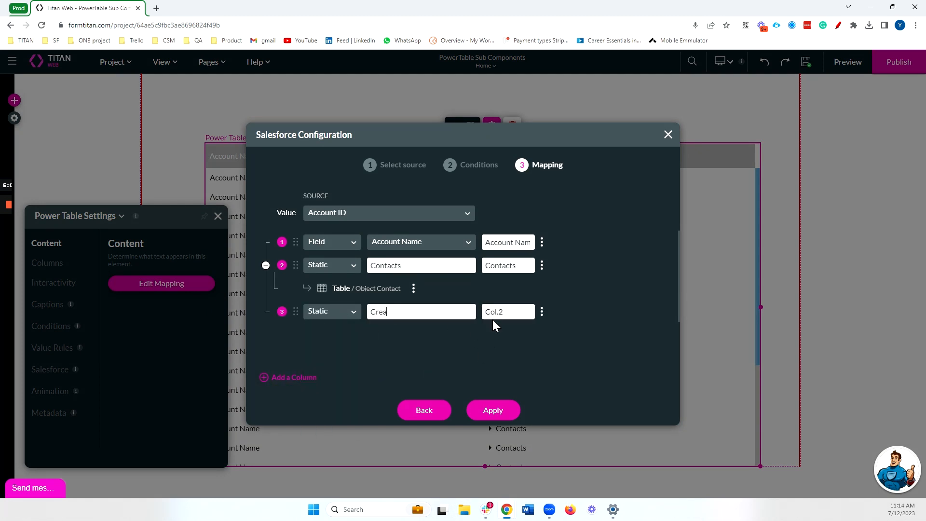
{"action": "type", "text": "te Contact"}
{"action": "key", "text": "ctrl+a"}
{"action": "key", "text": "ctrl+c"}
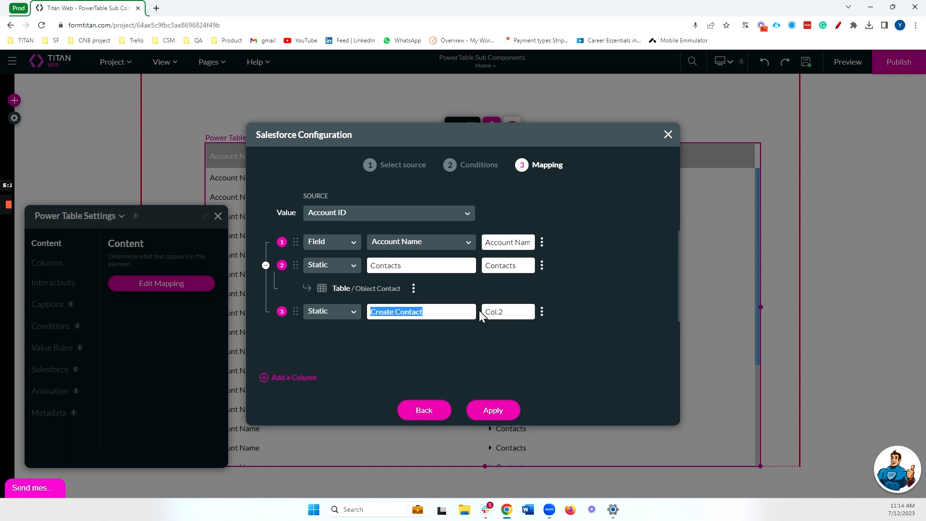
{"action": "double_click", "coordinate": [494, 315]}
{"action": "key", "text": "ctrl+v"}
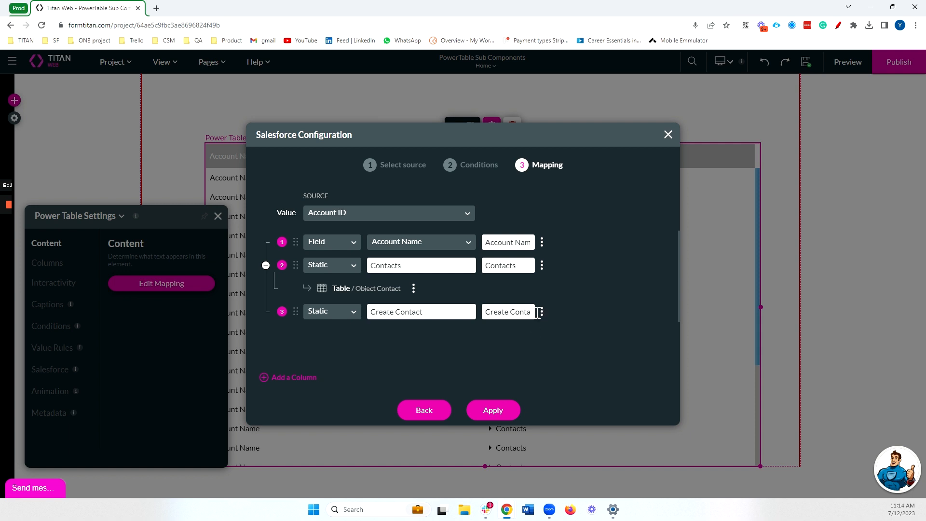
{"action": "left_click", "coordinate": [542, 312]}
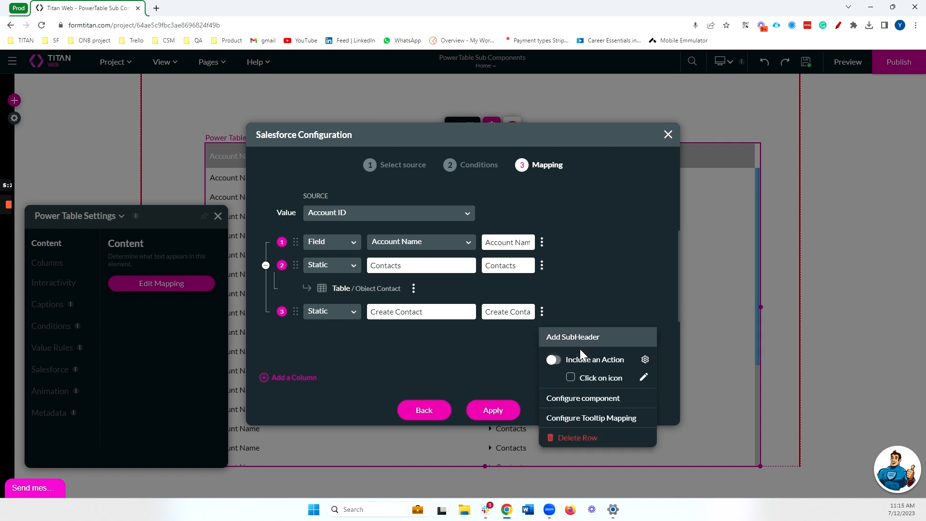
Make the Create Contact column an IFrame redirecting internally to Page / Create Contact.
{"action": "left_click", "coordinate": [576, 397]}
{"action": "left_click", "coordinate": [481, 218]}
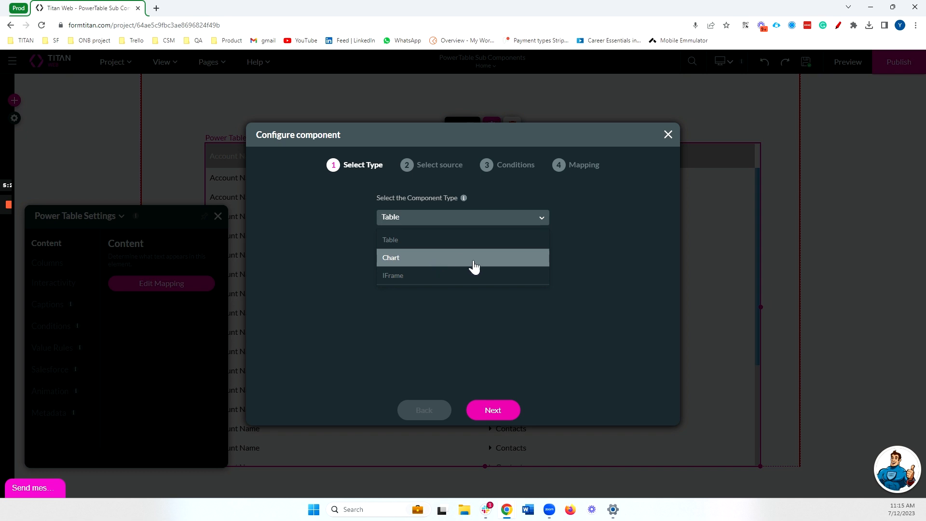
{"action": "left_click", "coordinate": [411, 279]}
{"action": "left_click", "coordinate": [412, 247]}
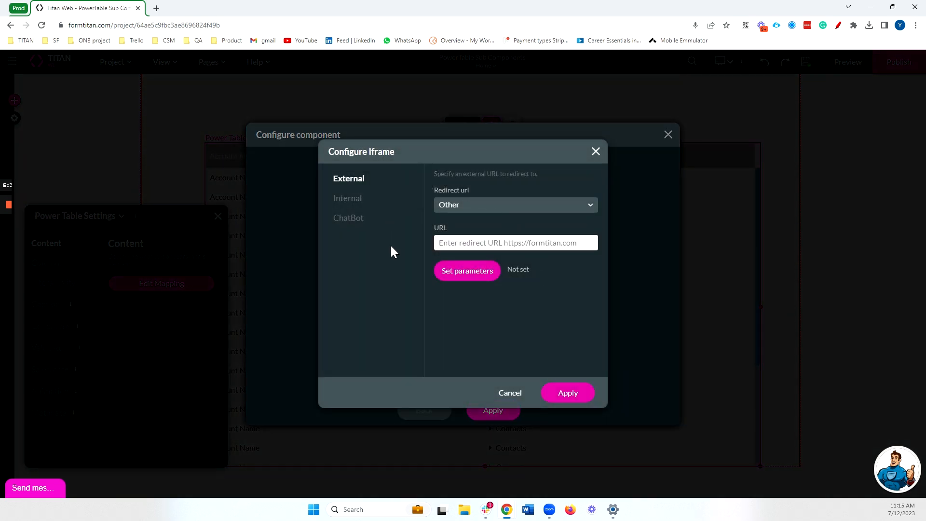
{"action": "left_click", "coordinate": [345, 199]}
{"action": "left_click", "coordinate": [487, 209]}
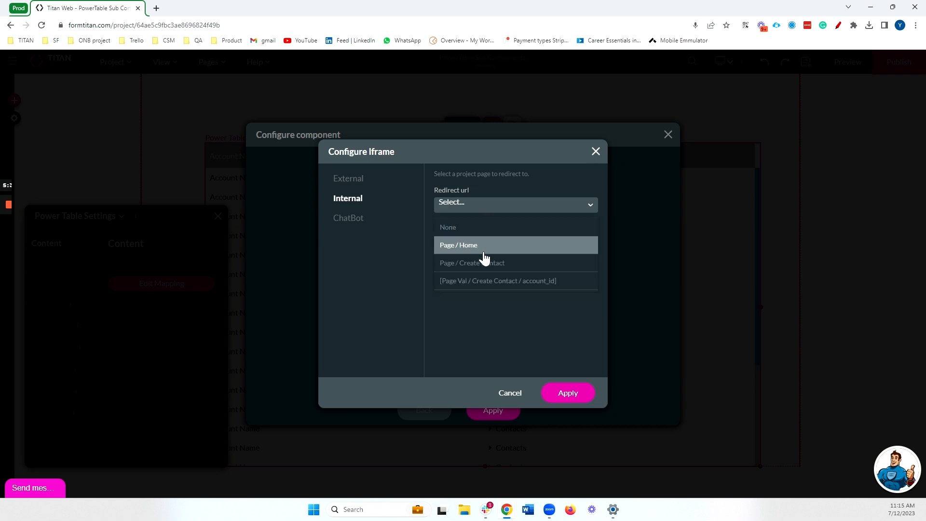
{"action": "left_click", "coordinate": [502, 265]}
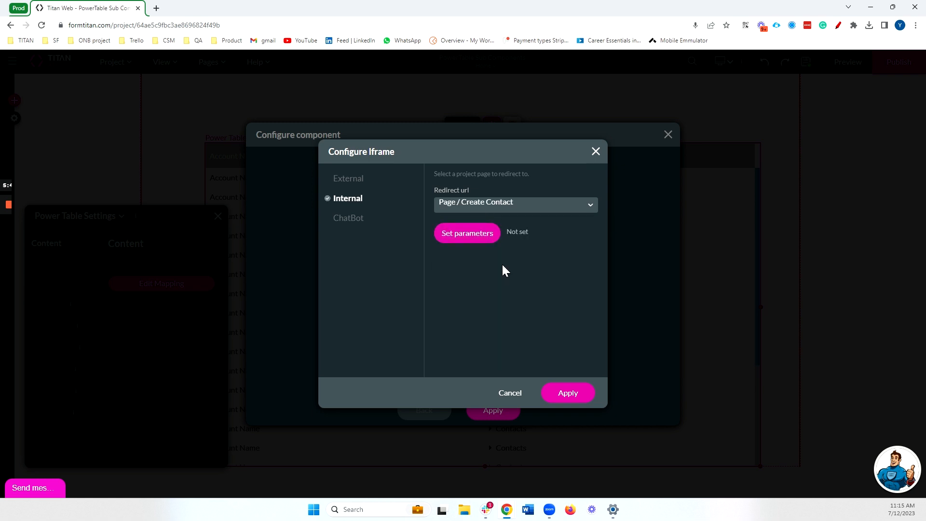
{"action": "left_click", "coordinate": [466, 234]}
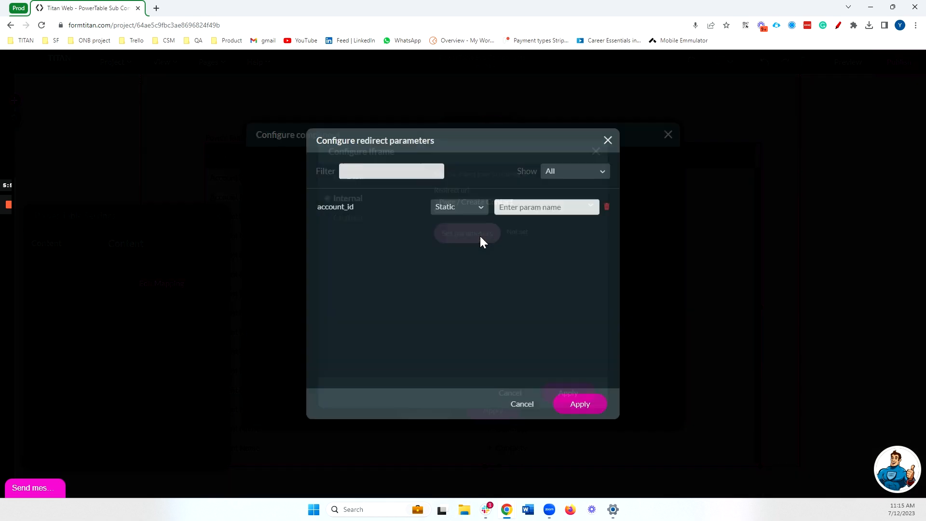
Switch account_id from Static to the PowerTable / Value field and apply the parameters.
{"action": "double_click", "coordinate": [334, 211]}
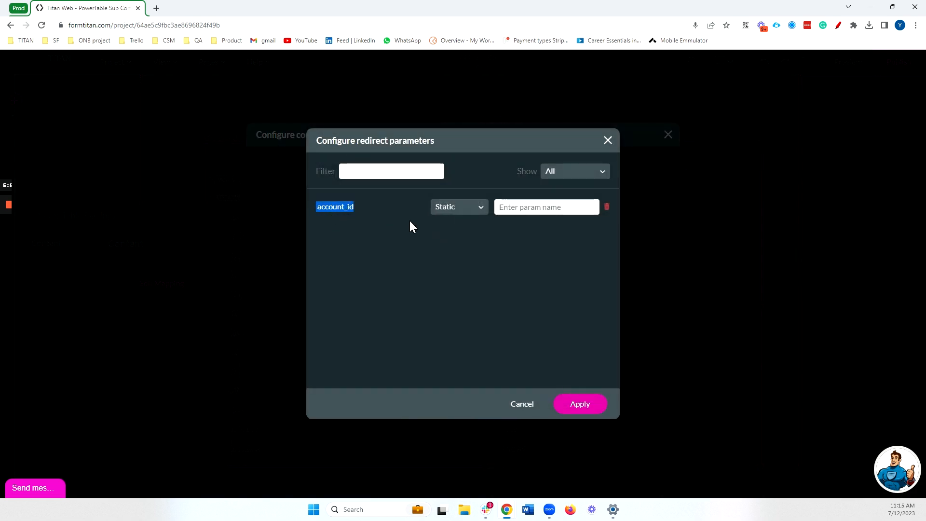
{"action": "left_click", "coordinate": [452, 210]}
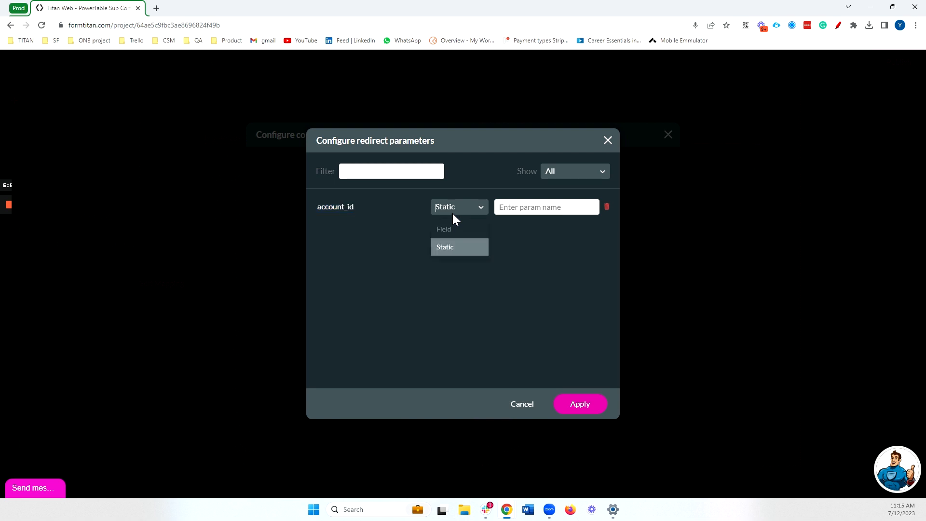
{"action": "left_click", "coordinate": [458, 247]}
{"action": "left_click", "coordinate": [518, 208]}
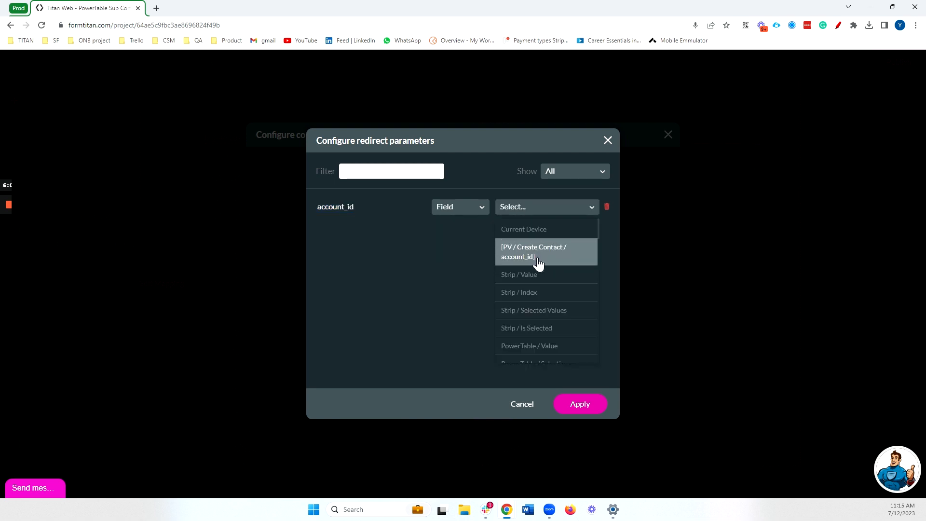
{"action": "scroll", "coordinate": [540, 270], "scroll_direction": "down", "scroll_amount": 5}
{"action": "scroll", "coordinate": [540, 270], "scroll_direction": "down", "scroll_amount": 3}
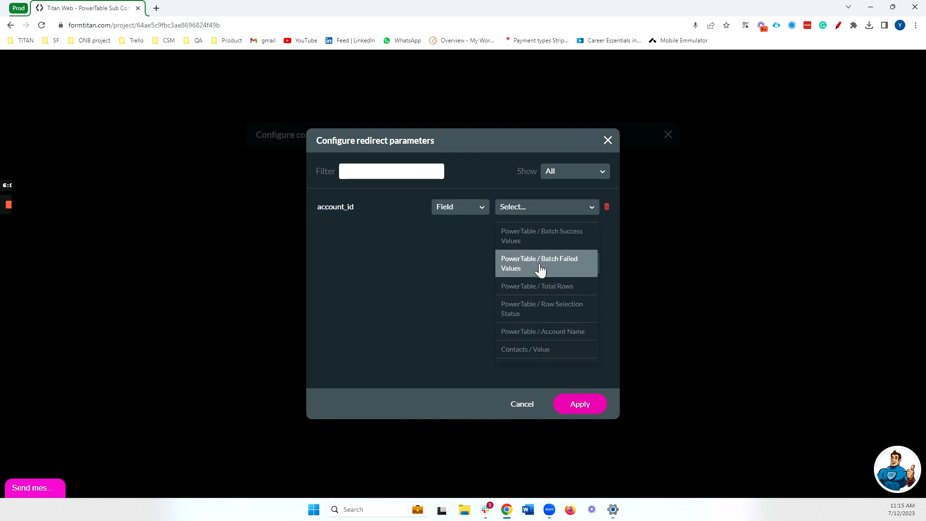
{"action": "scroll", "coordinate": [540, 270], "scroll_direction": "up", "scroll_amount": 3}
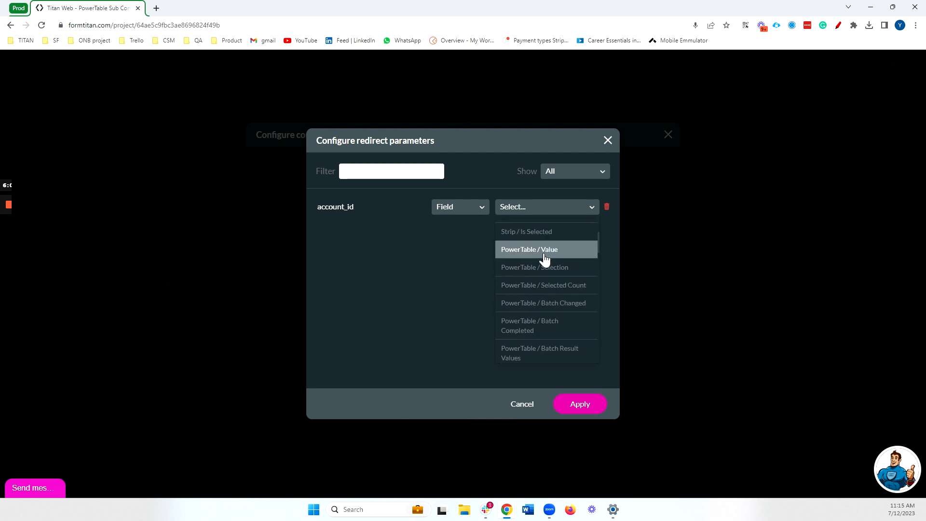
{"action": "left_click", "coordinate": [544, 251]}
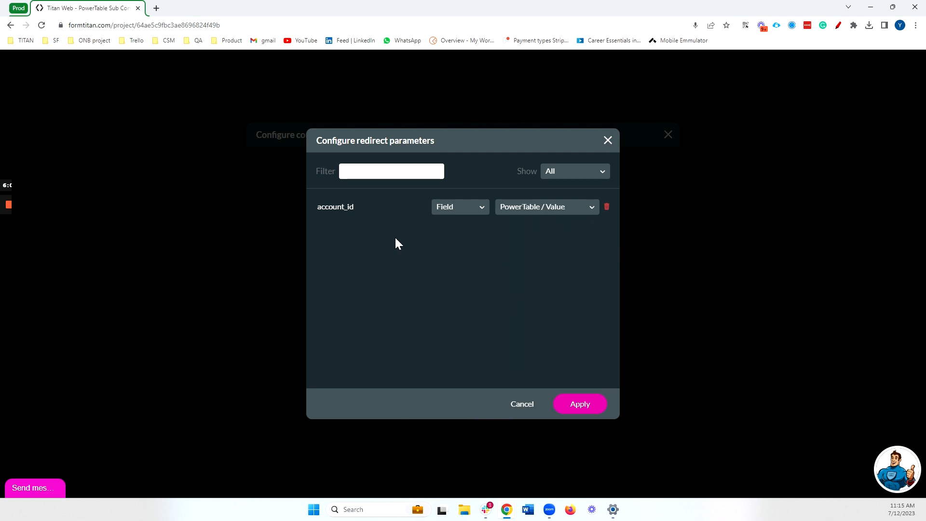
{"action": "left_click", "coordinate": [582, 405]}
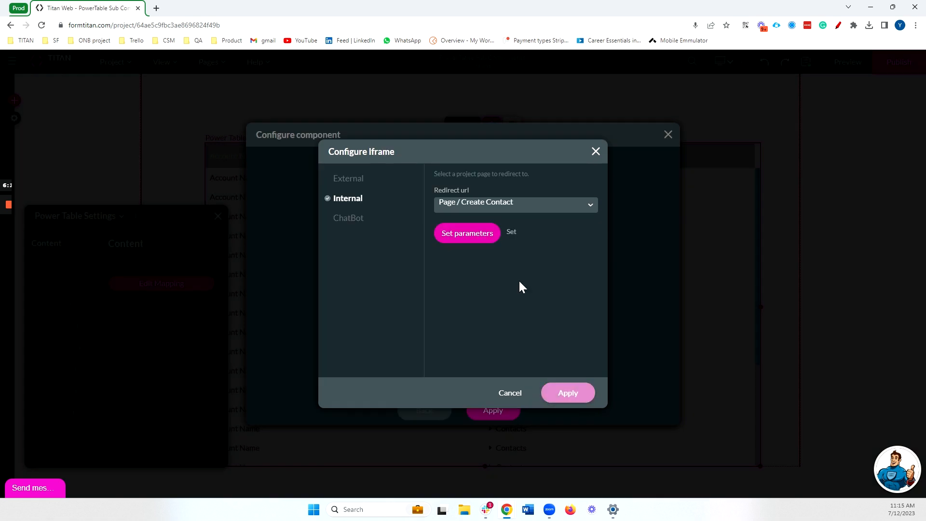
Apply the iframe, component and Salesforce mappings so every row shows Create Contact.
{"action": "left_click", "coordinate": [559, 393]}
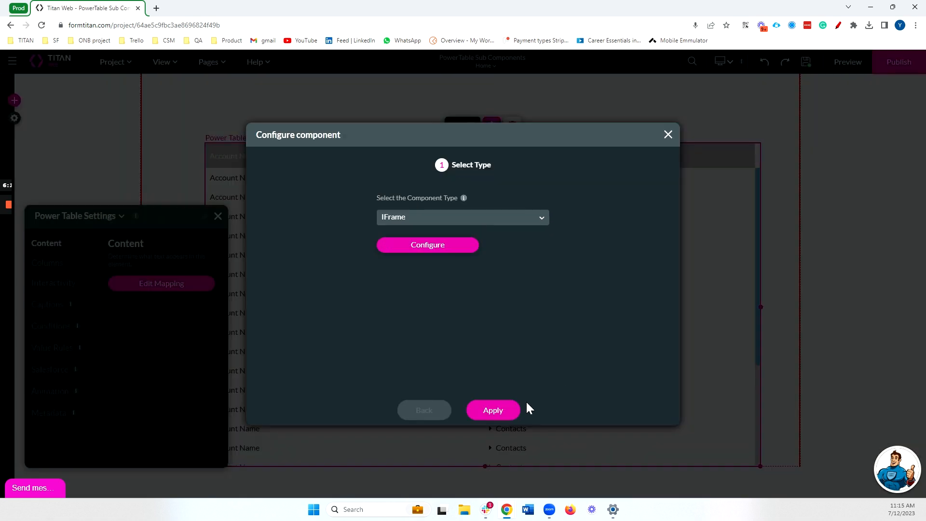
{"action": "left_click", "coordinate": [499, 409]}
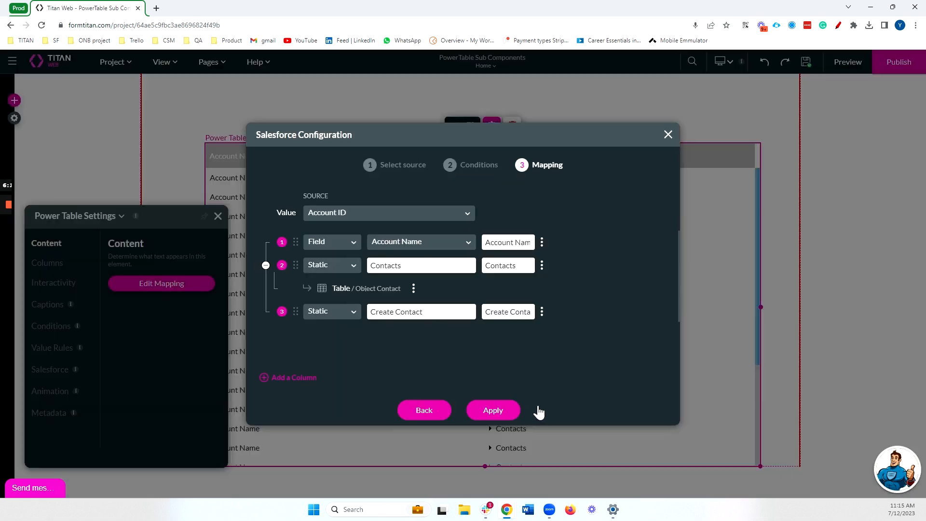
{"action": "left_click", "coordinate": [504, 411]}
{"action": "left_click", "coordinate": [210, 63]}
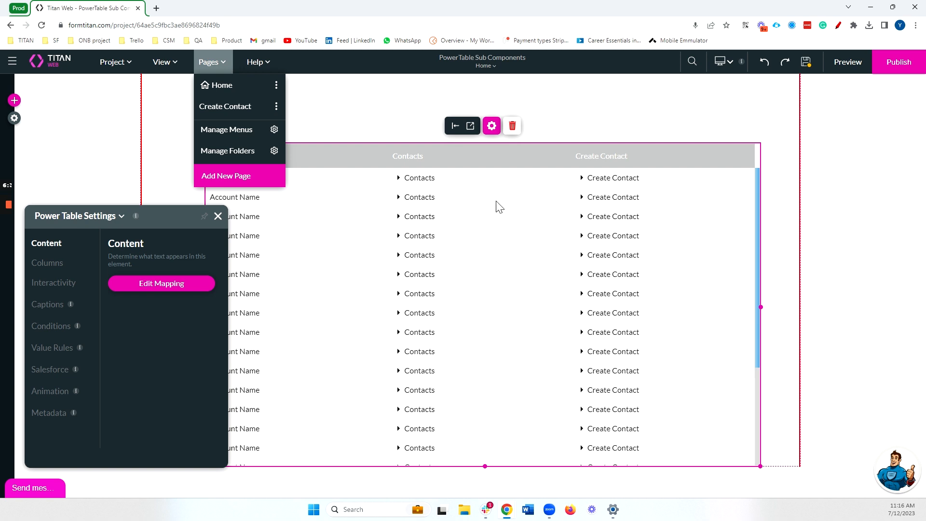
Show the Create Contact page's static variables and check that account_id has no default value.
{"action": "left_click", "coordinate": [504, 187]}
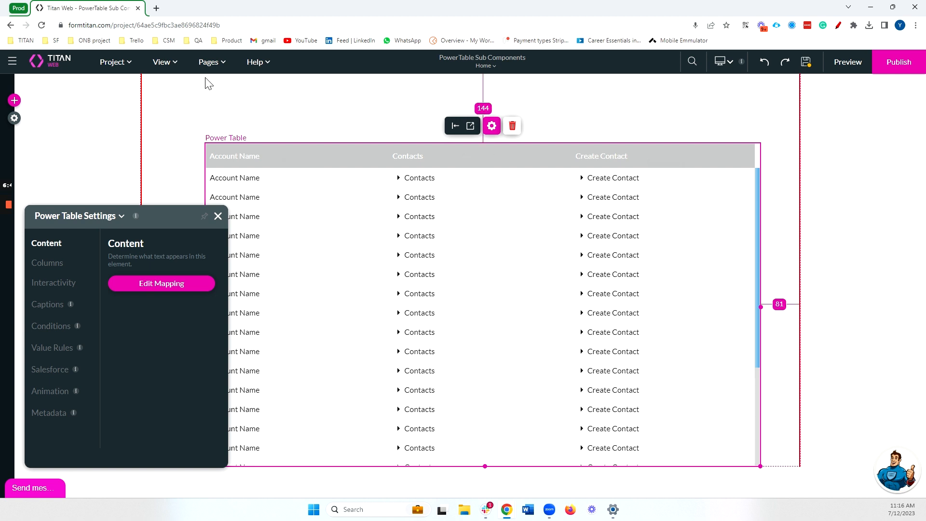
{"action": "left_click", "coordinate": [208, 62]}
{"action": "left_click", "coordinate": [274, 106]}
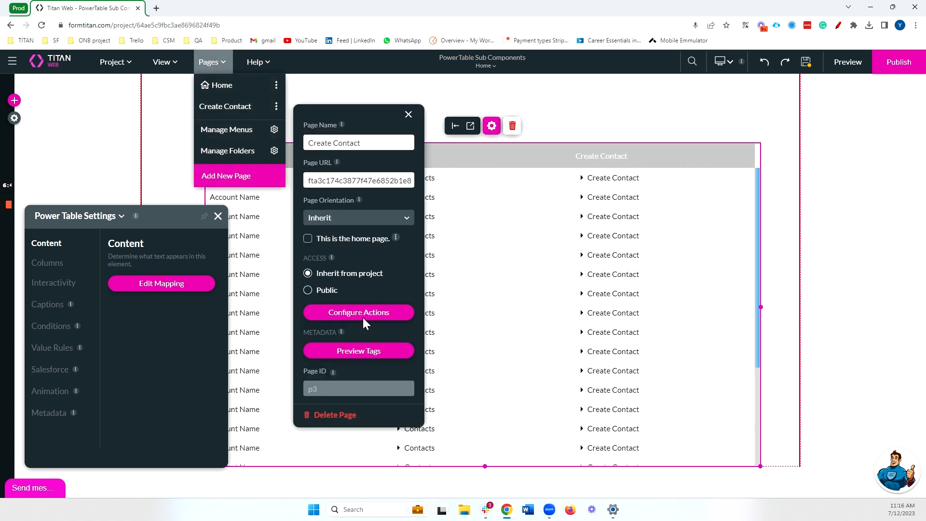
{"action": "left_click", "coordinate": [362, 314]}
{"action": "left_click", "coordinate": [225, 298]}
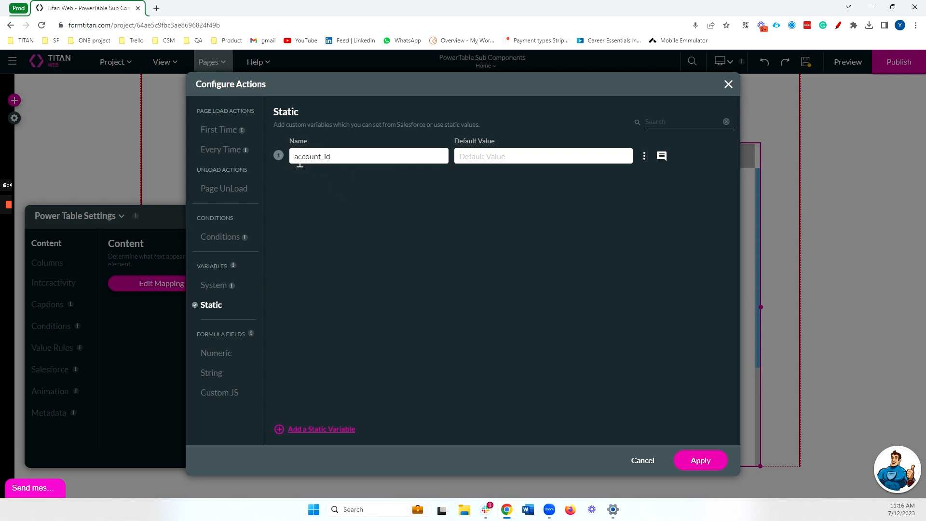
{"action": "left_click_drag", "start_coordinate": [295, 157], "coordinate": [358, 215]}
Open the Salesforce #1 Contact create push integration for editing from Project settings.
{"action": "left_click", "coordinate": [728, 84]}
{"action": "left_click", "coordinate": [15, 118]}
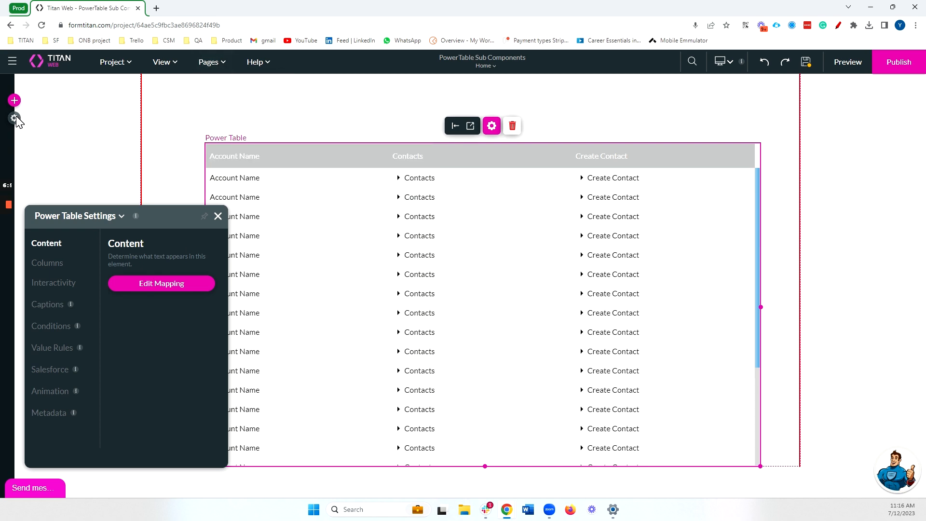
{"action": "left_click", "coordinate": [16, 118]}
{"action": "left_click", "coordinate": [34, 214]}
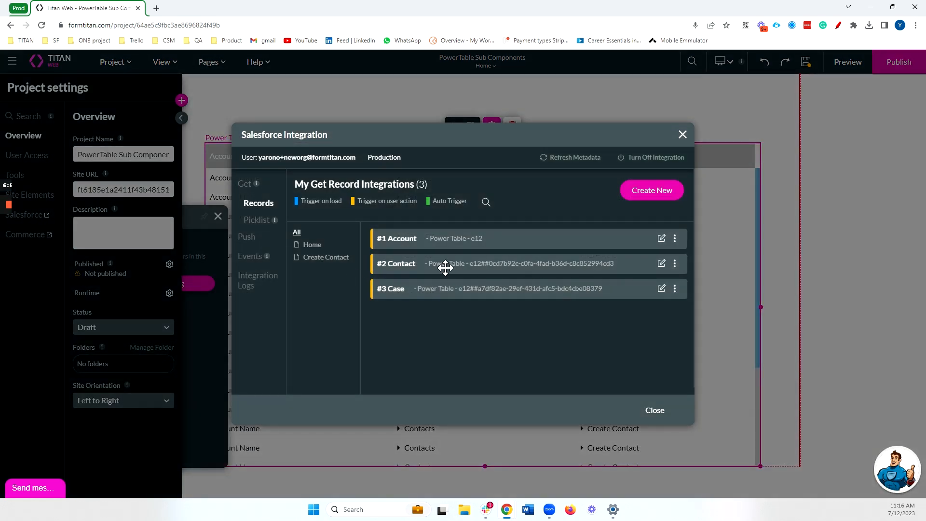
{"action": "left_click", "coordinate": [256, 236]}
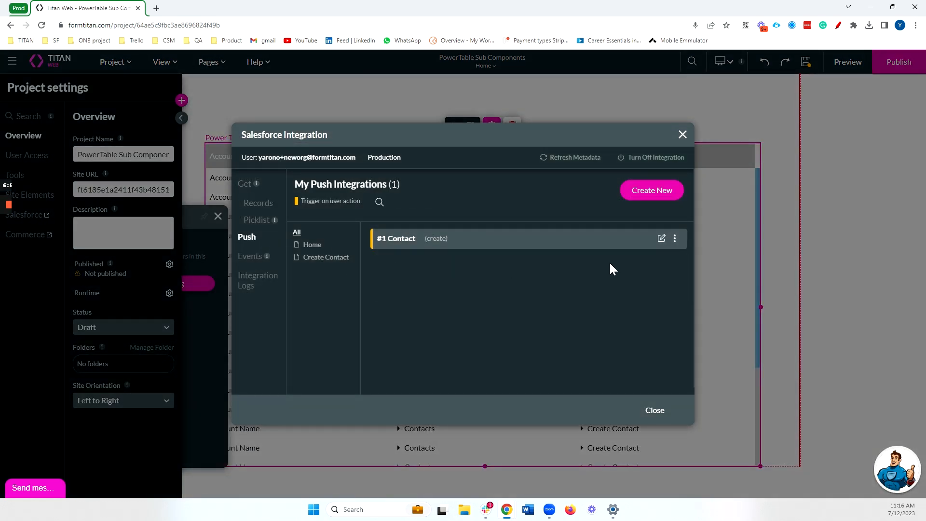
{"action": "left_click", "coordinate": [661, 239]}
Filter the push mapping to mapped fields, verify Account ID comes from account_id, and apply.
{"action": "left_click", "coordinate": [260, 137]}
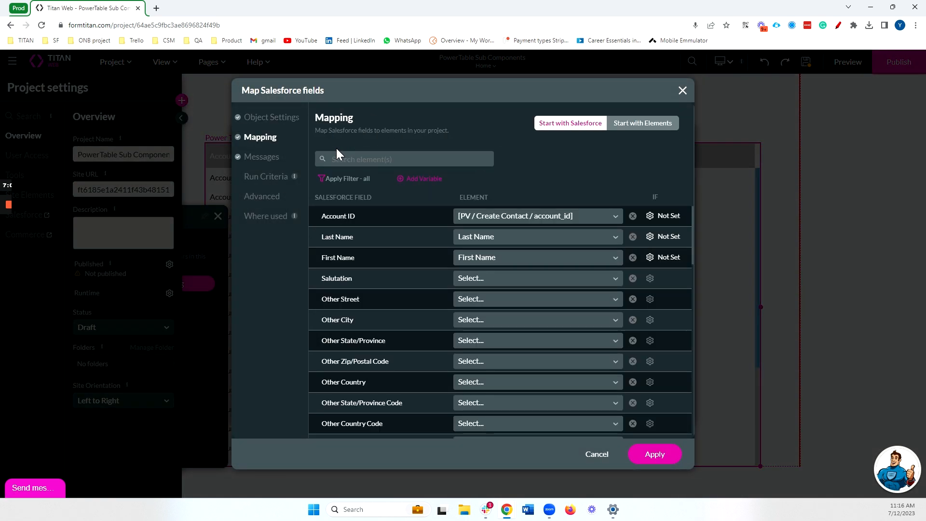
{"action": "left_click", "coordinate": [343, 178]}
{"action": "left_click", "coordinate": [359, 225]}
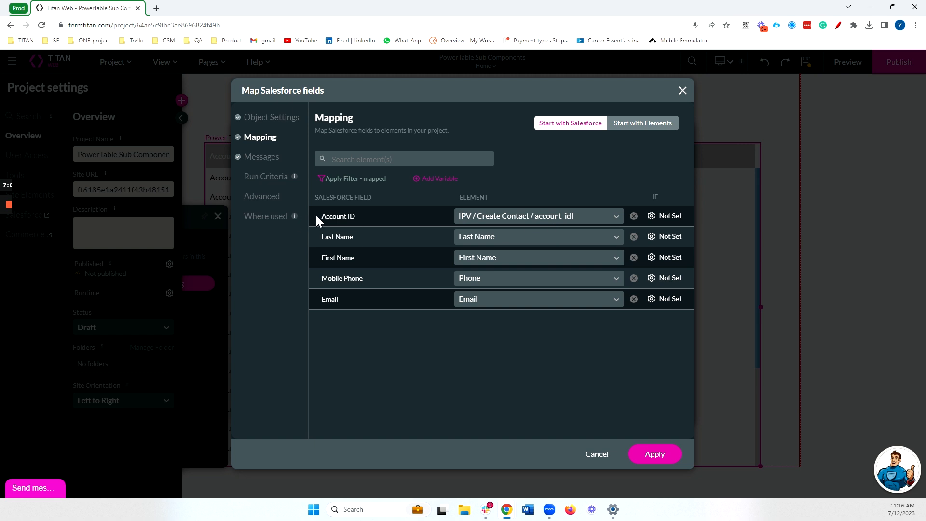
{"action": "left_click_drag", "start_coordinate": [316, 216], "coordinate": [374, 218]}
{"action": "left_click", "coordinate": [660, 452]}
Expand the Create Contact form in the first and second Power Table rows.
{"action": "left_click", "coordinate": [582, 178]}
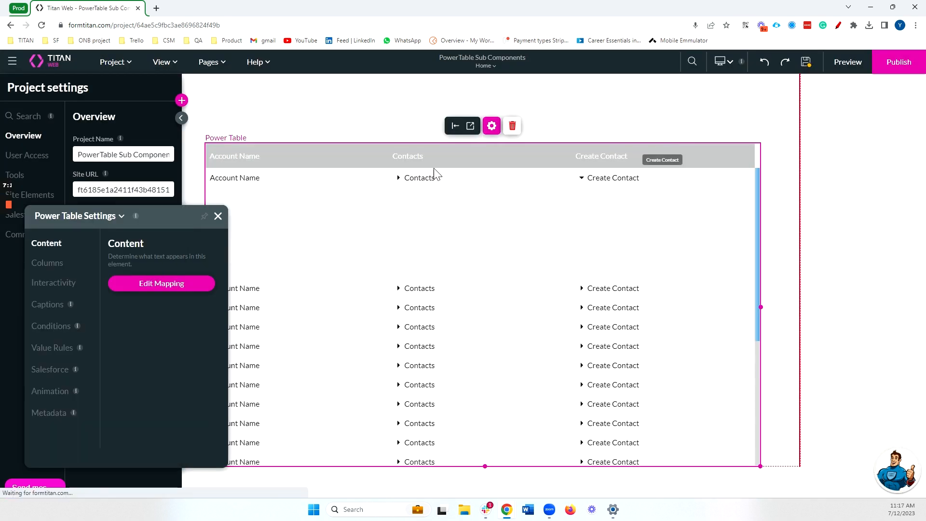
{"action": "left_click", "coordinate": [218, 216]}
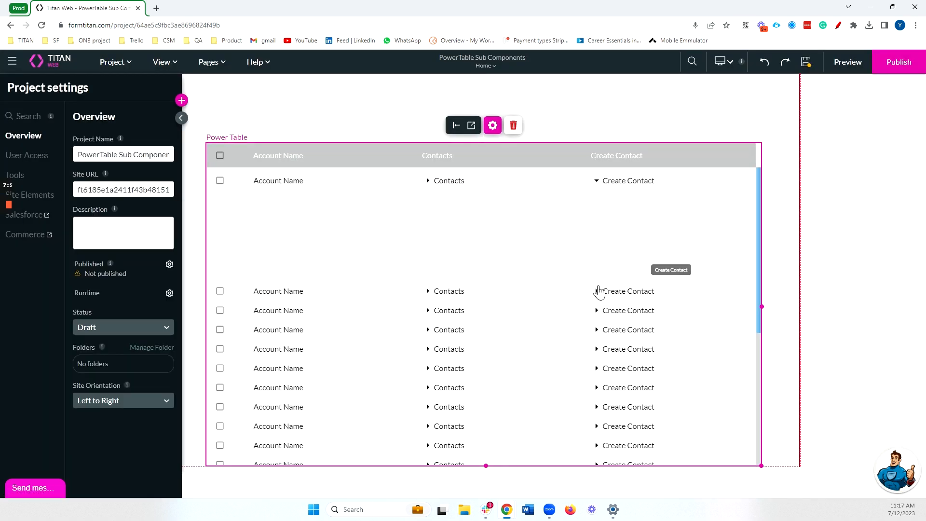
{"action": "left_click", "coordinate": [583, 288]}
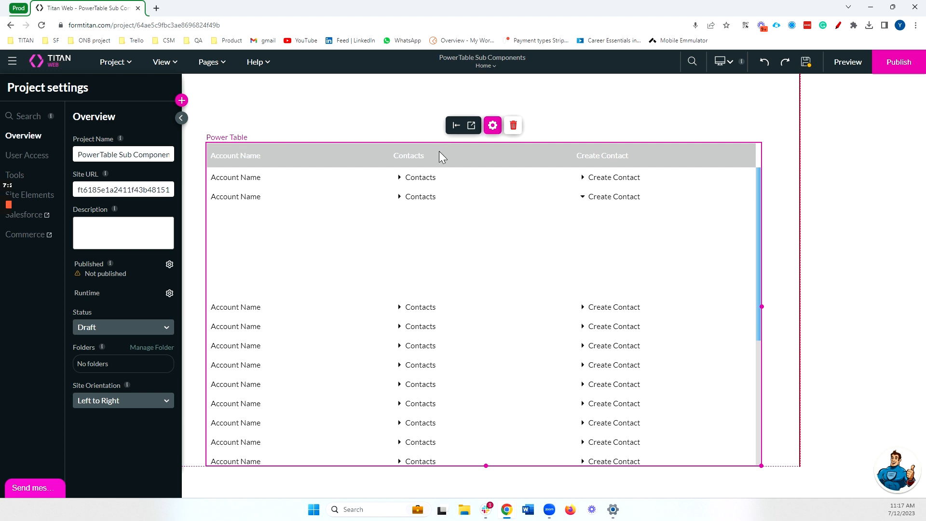
Set the Power Table's IFrame height to 400 px under Styling > Size.
{"action": "right_click", "coordinate": [573, 210]}
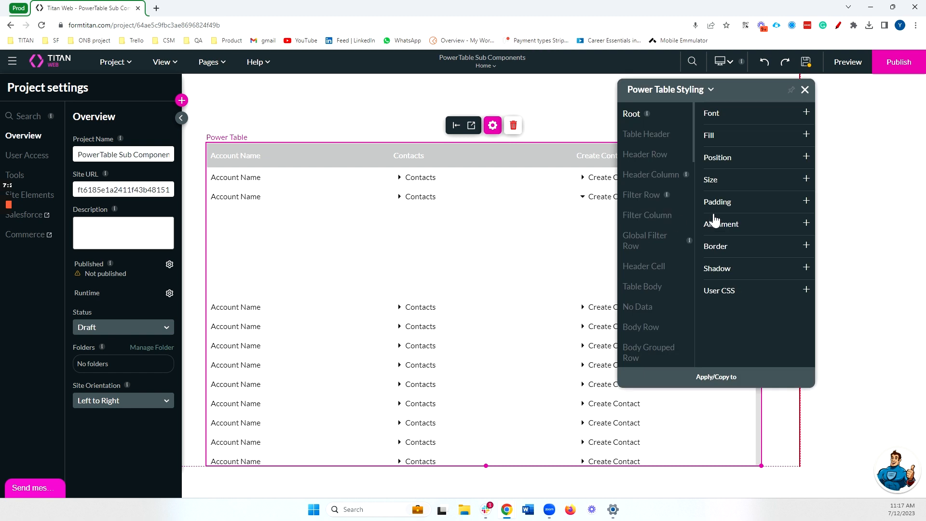
{"action": "scroll", "coordinate": [668, 204], "scroll_direction": "down", "scroll_amount": 16}
{"action": "scroll", "coordinate": [661, 289], "scroll_direction": "down", "scroll_amount": 3}
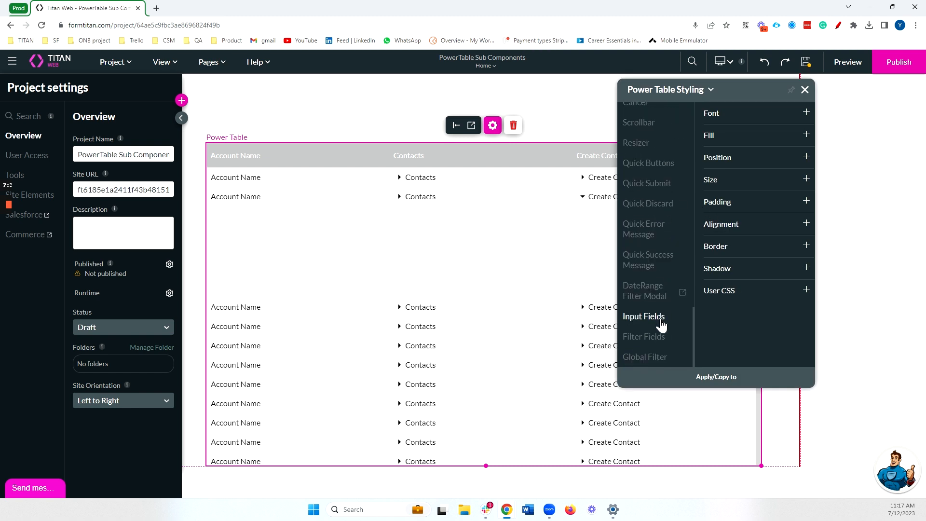
{"action": "scroll", "coordinate": [658, 309], "scroll_direction": "up", "scroll_amount": 4}
{"action": "scroll", "coordinate": [647, 252], "scroll_direction": "up", "scroll_amount": 4}
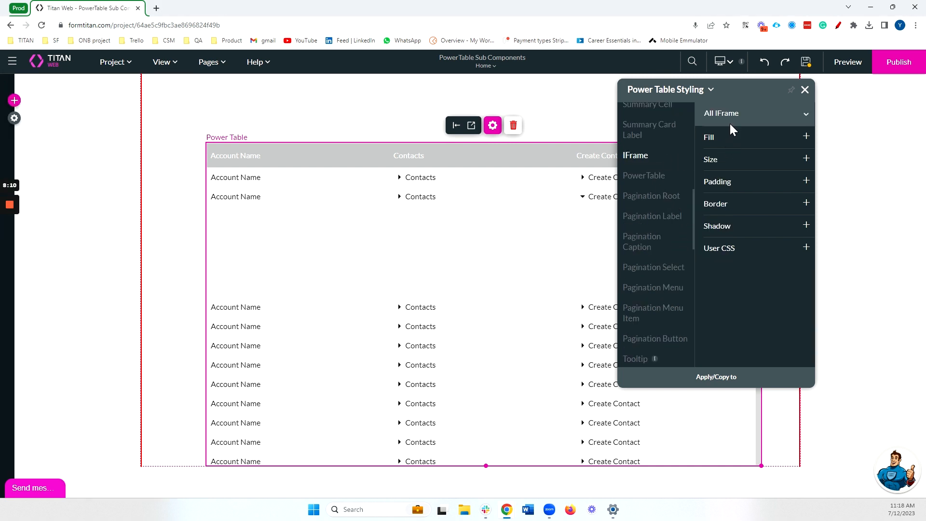
{"action": "left_click", "coordinate": [728, 158]}
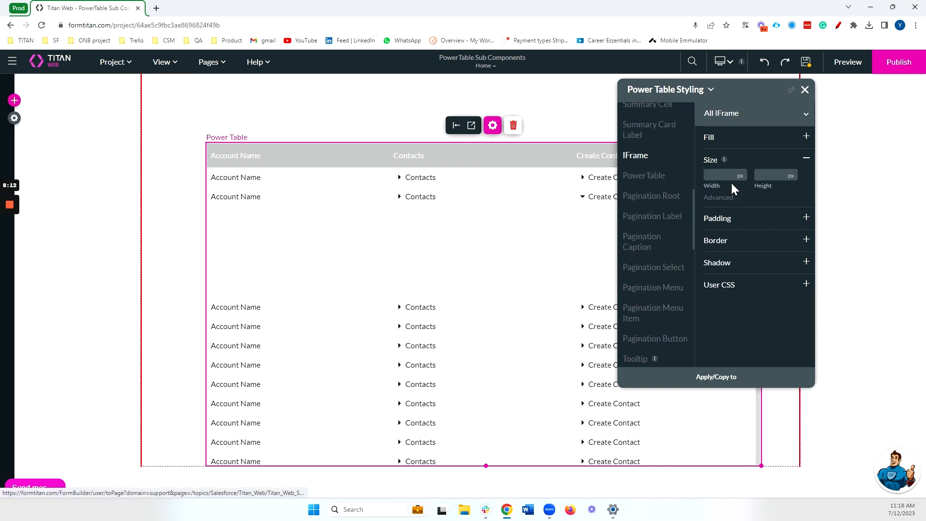
{"action": "left_click", "coordinate": [770, 176]}
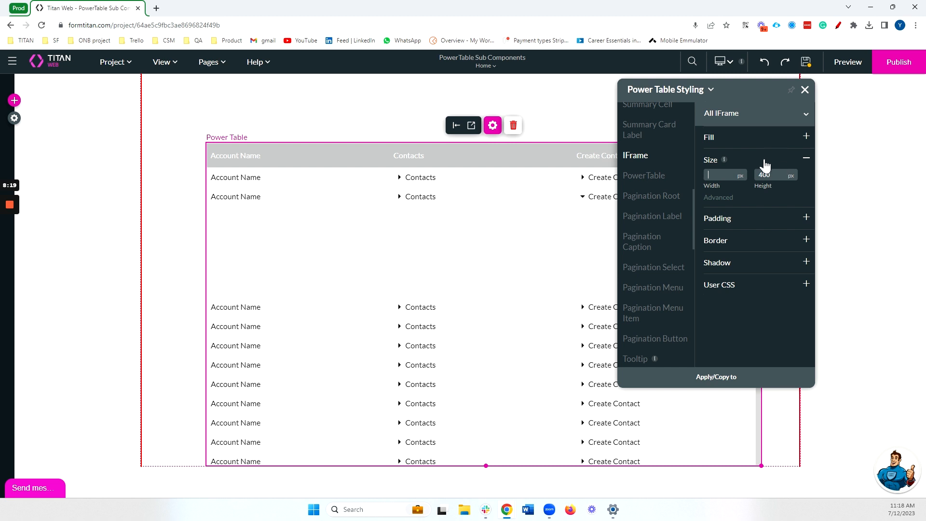
{"action": "left_click", "coordinate": [847, 61]}
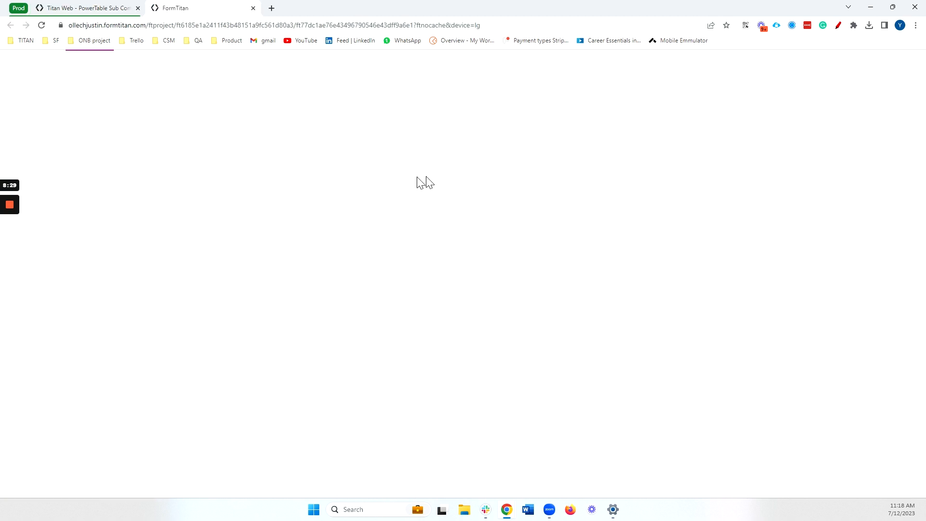
Expand Titan Strong's Create Contact form in the preview, then return to the editor.
{"action": "left_click", "coordinate": [581, 160]}
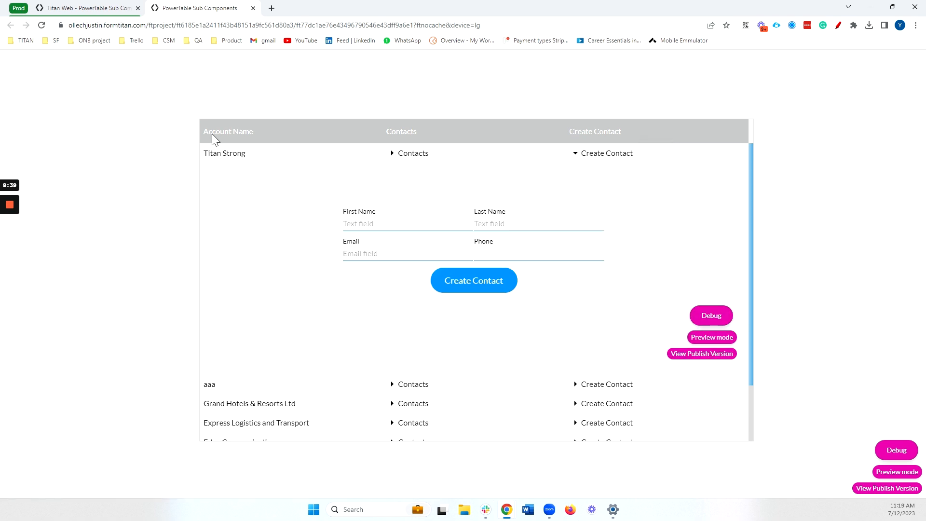
{"action": "left_click", "coordinate": [73, 5]}
Add a Salesforce Action step after Start in the Create Contact button's click action.
{"action": "left_click", "coordinate": [208, 61]}
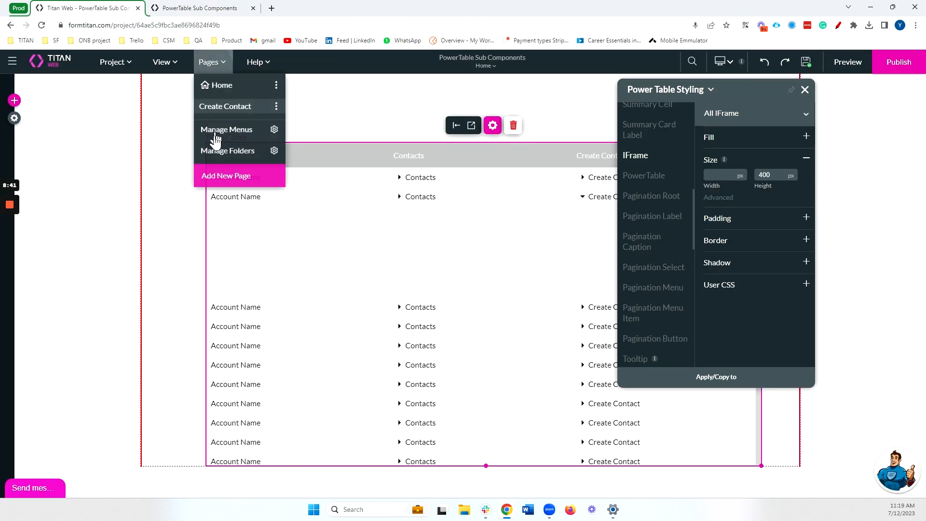
{"action": "left_click", "coordinate": [219, 107]}
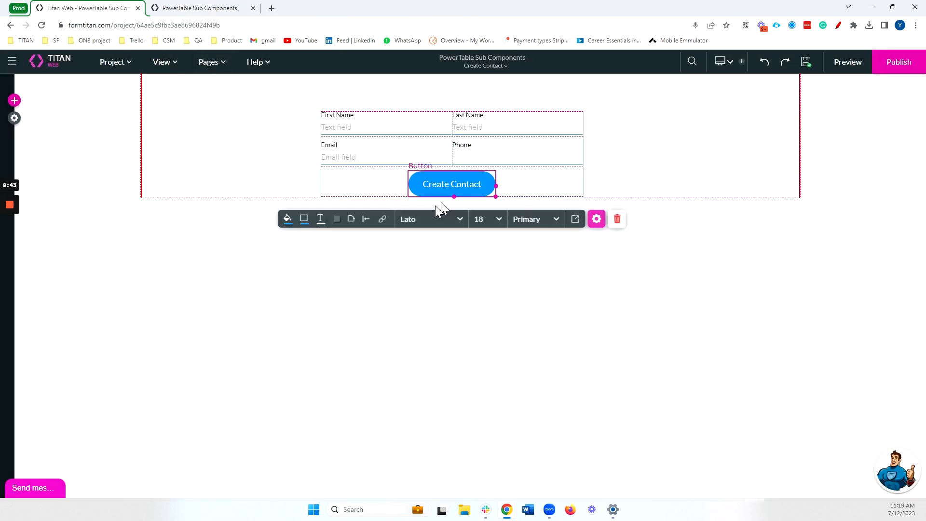
{"action": "left_click", "coordinate": [382, 219]}
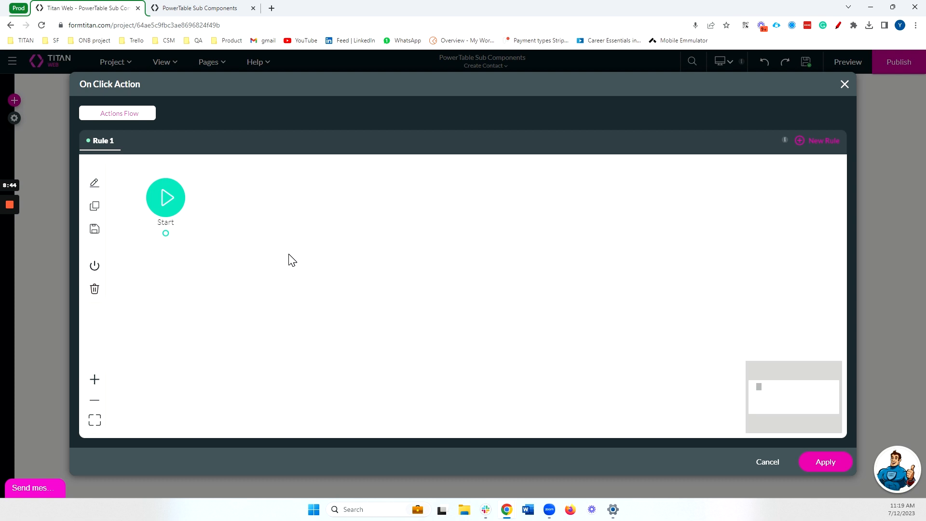
{"action": "left_click", "coordinate": [176, 234]}
{"action": "left_click", "coordinate": [362, 237]}
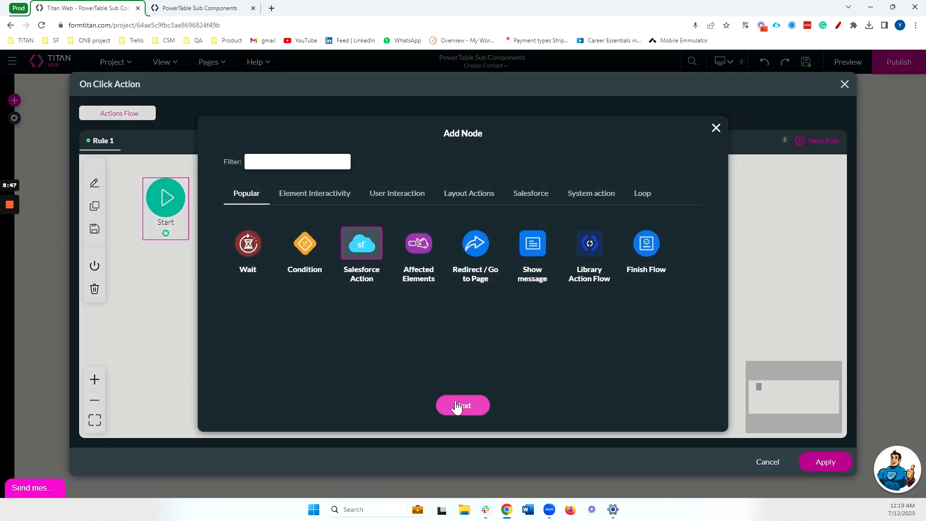
{"action": "left_click", "coordinate": [462, 404]}
Choose the Contact (create) integration action and apply it to the button.
{"action": "left_click", "coordinate": [338, 209]}
{"action": "left_click", "coordinate": [316, 288]}
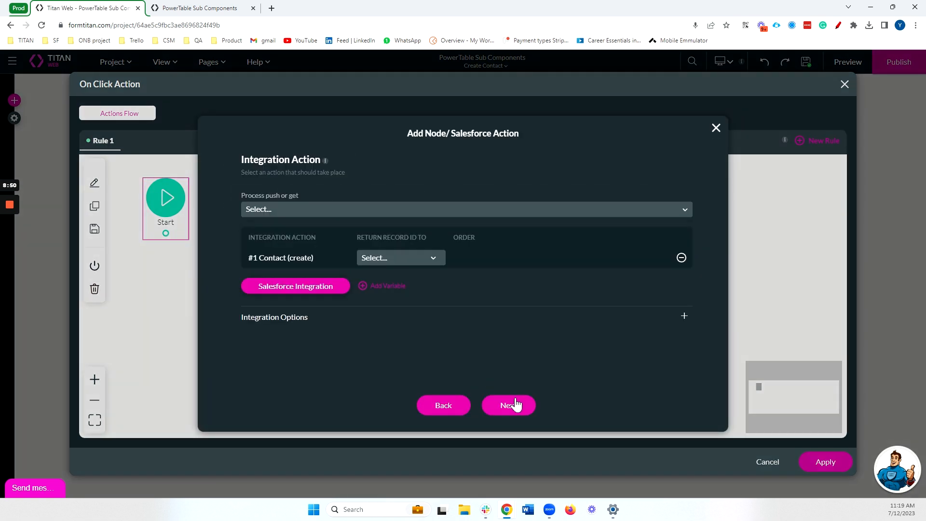
{"action": "left_click", "coordinate": [511, 405]}
{"action": "left_click", "coordinate": [514, 406]}
{"action": "left_click", "coordinate": [825, 461]}
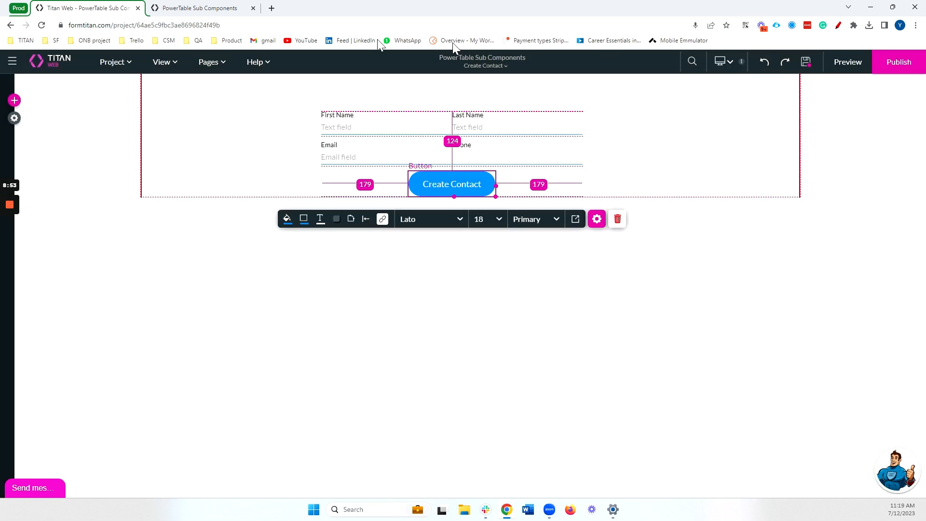
{"action": "left_click", "coordinate": [178, 7]}
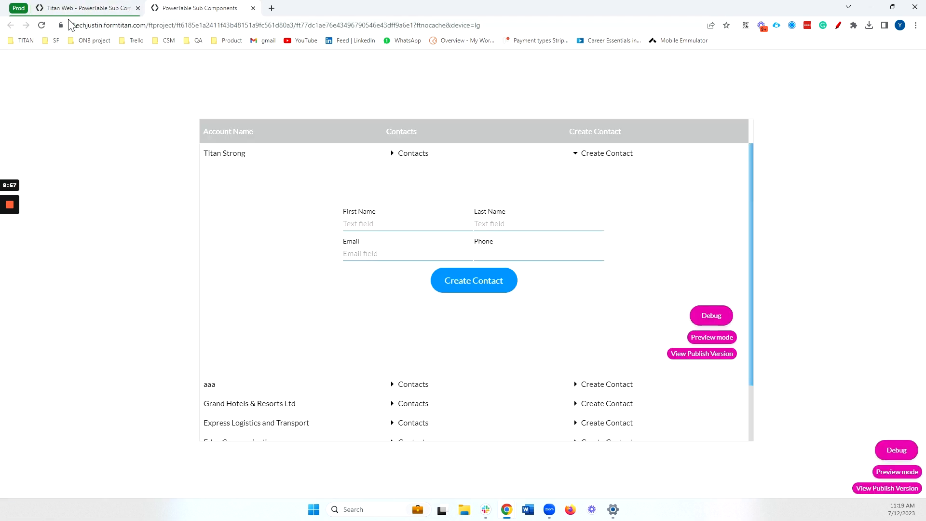
Reload the preview, expand Dickenson plc's form, and check its account_id in the debug view.
{"action": "left_click", "coordinate": [41, 25]}
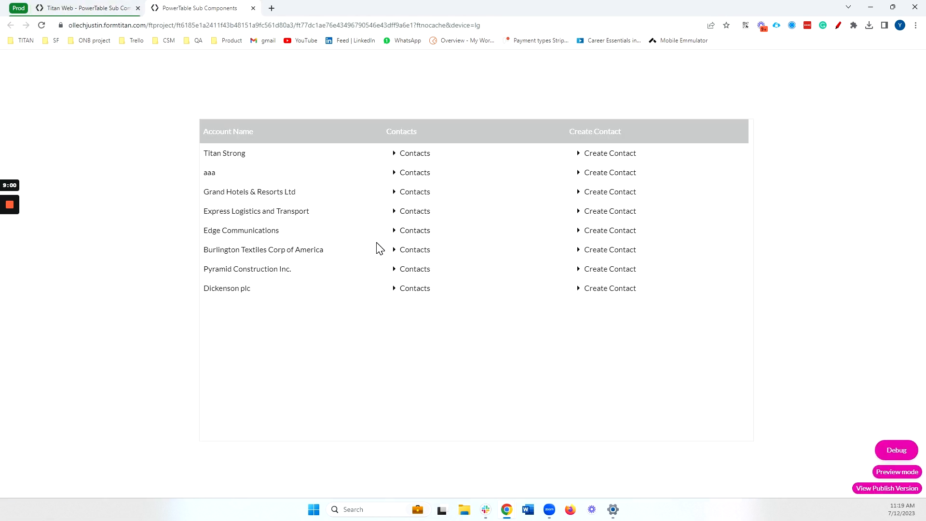
{"action": "left_click", "coordinate": [576, 295]}
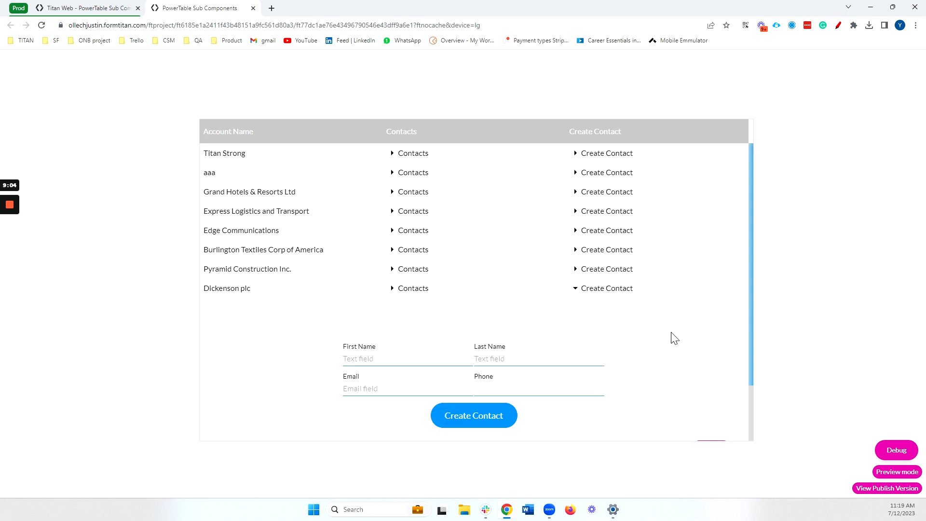
{"action": "scroll", "coordinate": [676, 334], "scroll_direction": "down", "scroll_amount": 1}
{"action": "left_click", "coordinate": [418, 311]}
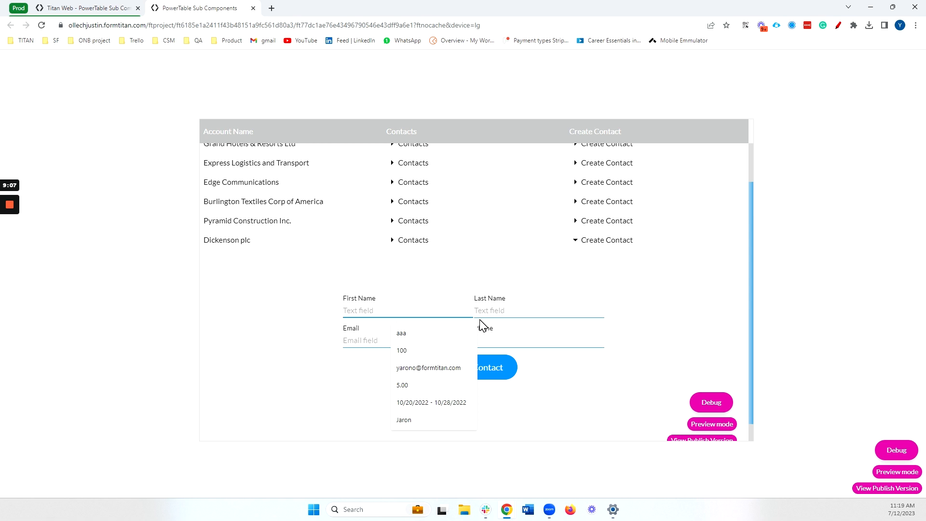
{"action": "scroll", "coordinate": [642, 366], "scroll_direction": "down", "scroll_amount": 1}
{"action": "left_click", "coordinate": [712, 382]}
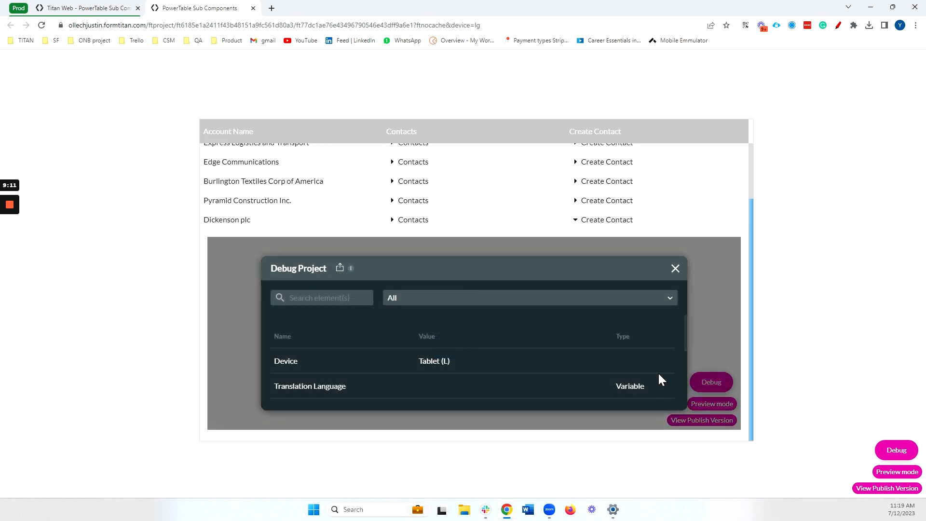
{"action": "double_click", "coordinate": [482, 362]}
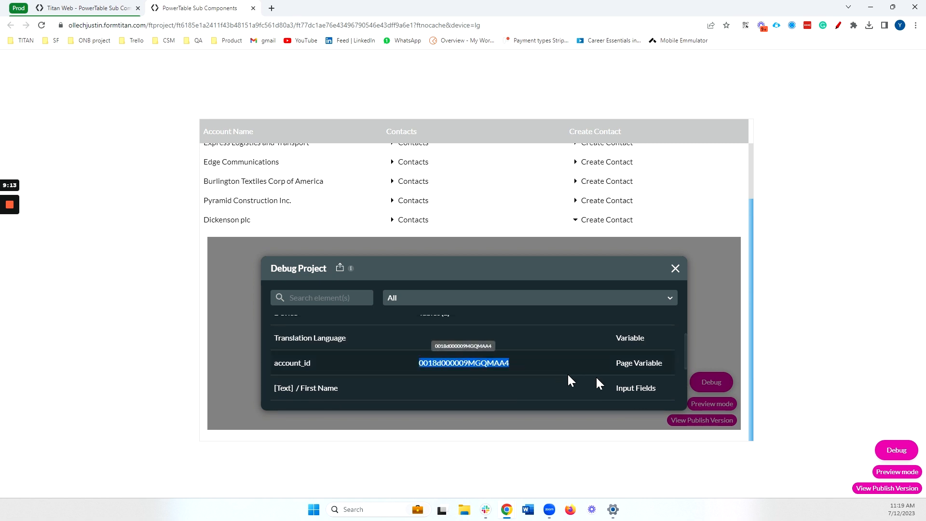
{"action": "left_click", "coordinate": [675, 269]}
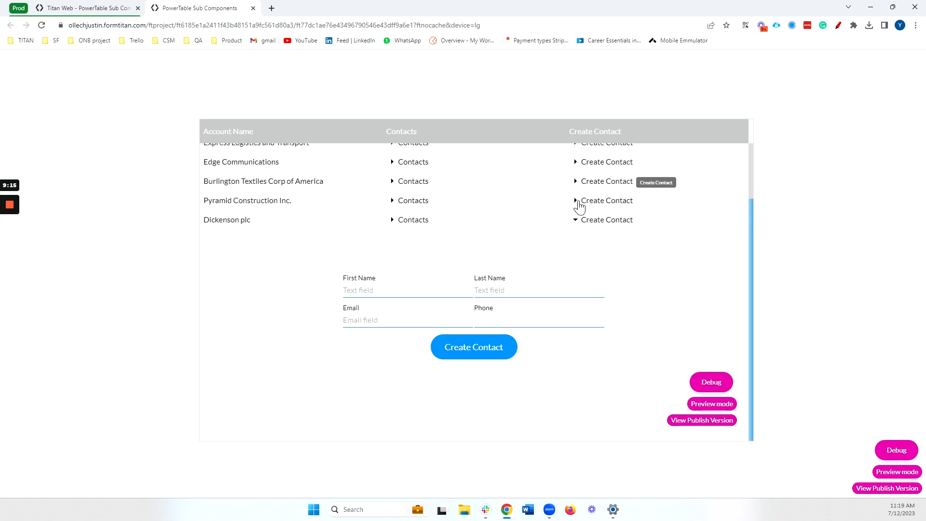
Expand Pyramid Construction Inc.'s form and compare its account_id in the debug view.
{"action": "left_click", "coordinate": [579, 201]}
{"action": "scroll", "coordinate": [718, 368], "scroll_direction": "down", "scroll_amount": 2}
{"action": "left_click", "coordinate": [711, 383]}
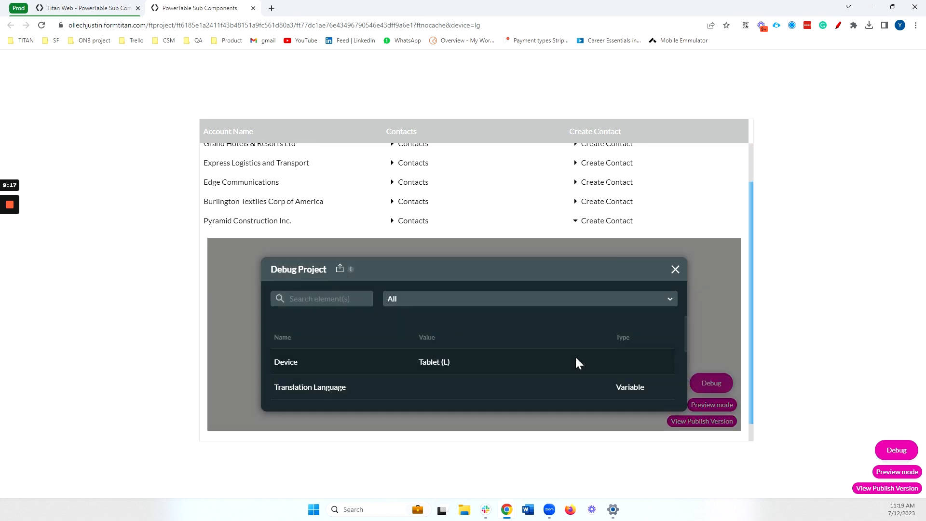
{"action": "scroll", "coordinate": [506, 346], "scroll_direction": "down", "scroll_amount": 3}
{"action": "scroll", "coordinate": [467, 337], "scroll_direction": "up", "scroll_amount": 1}
{"action": "double_click", "coordinate": [466, 364]}
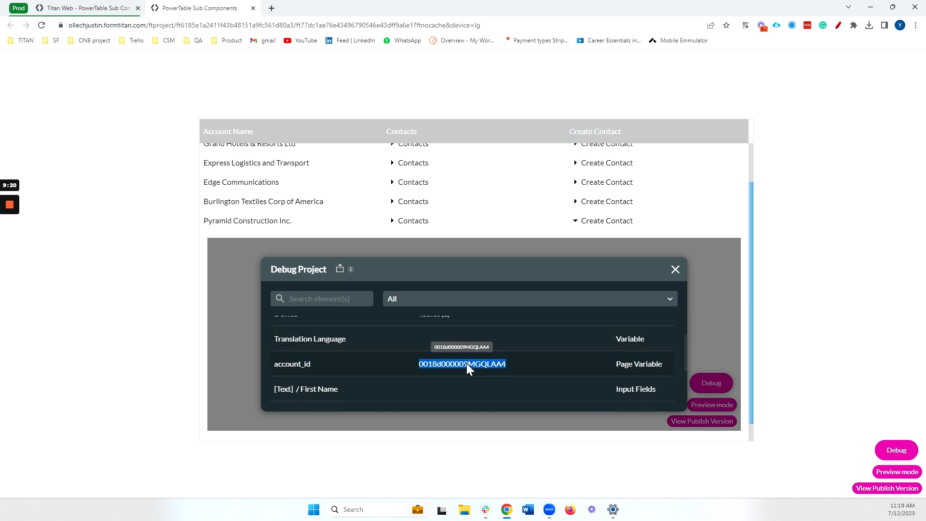
{"action": "left_click", "coordinate": [675, 269]}
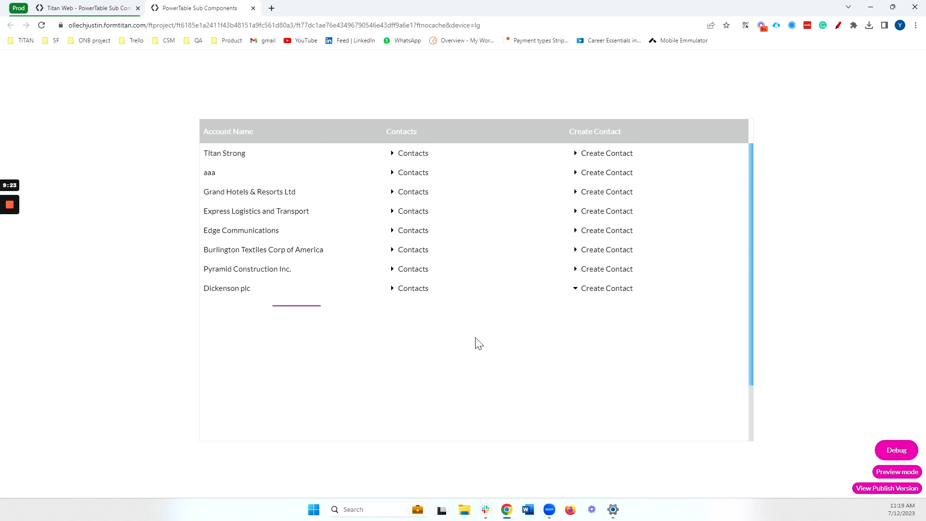
Fill in the new contact's first name, last name, email and phone, and submit Create Contact.
{"action": "left_click", "coordinate": [414, 359]}
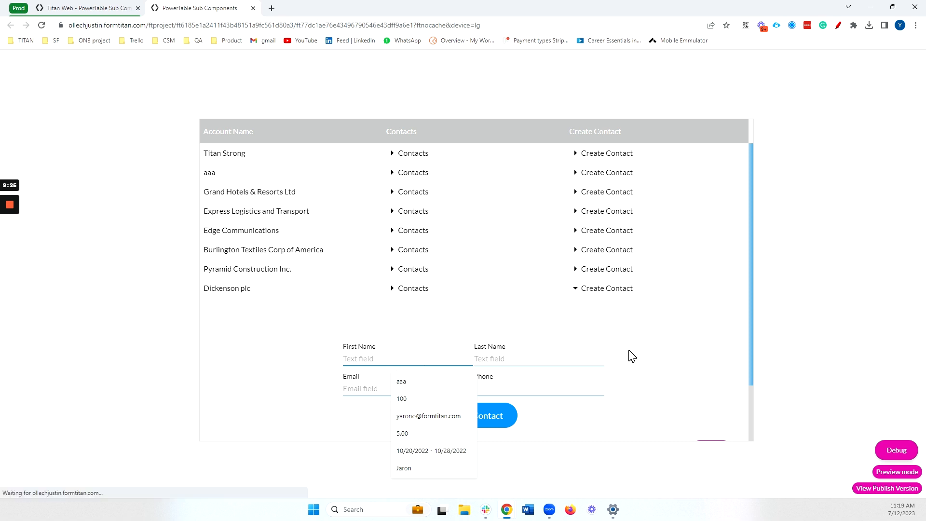
{"action": "key", "text": "Tab"}
{"action": "key", "text": "Tab"}
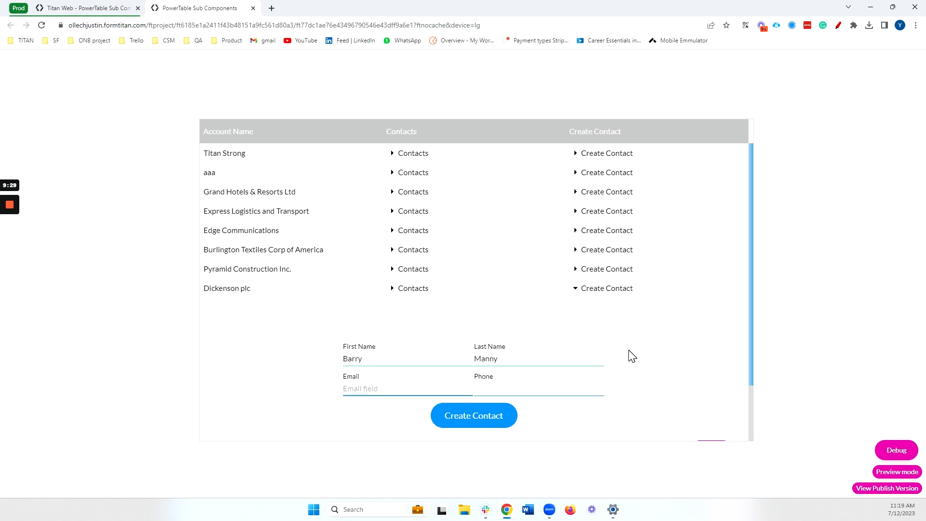
{"action": "key", "text": "Tab"}
{"action": "type", "text": "5555"}
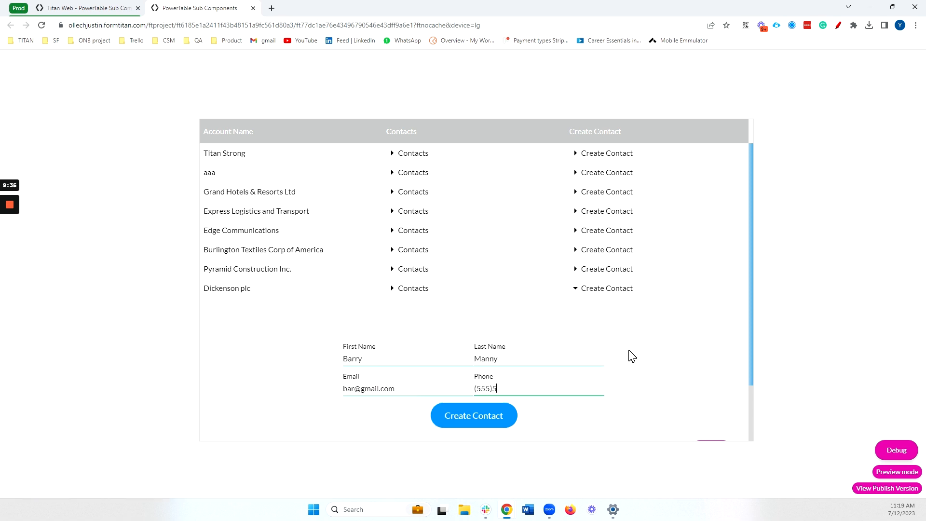
{"action": "type", "text": "5555555"}
{"action": "left_click", "coordinate": [477, 426]}
Reload the preview and expand Dickenson plc's Contacts to confirm the new contact.
{"action": "left_click", "coordinate": [43, 27]}
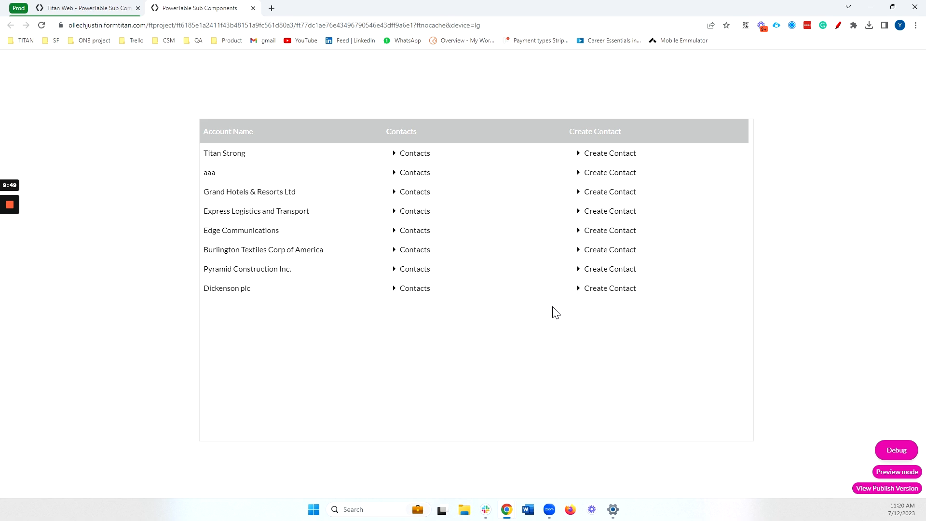
{"action": "left_click", "coordinate": [388, 293]}
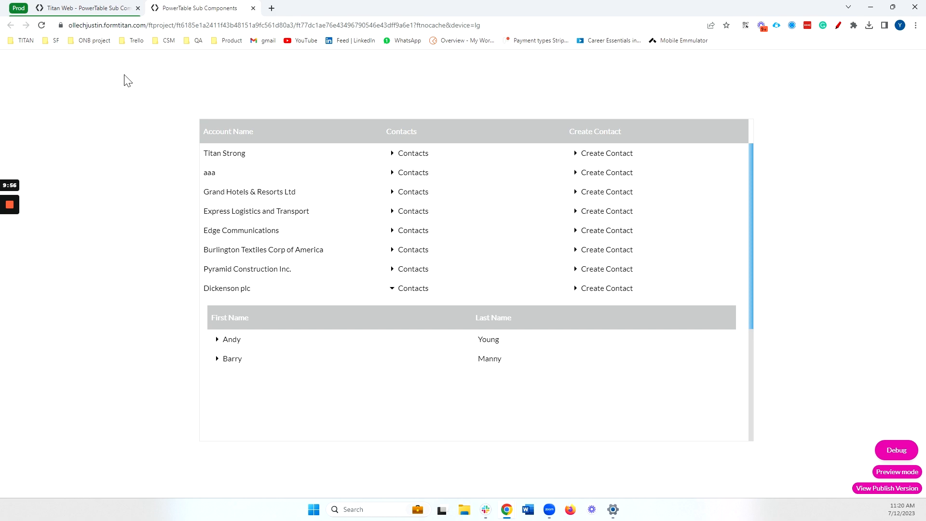
{"action": "left_click", "coordinate": [88, 8]}
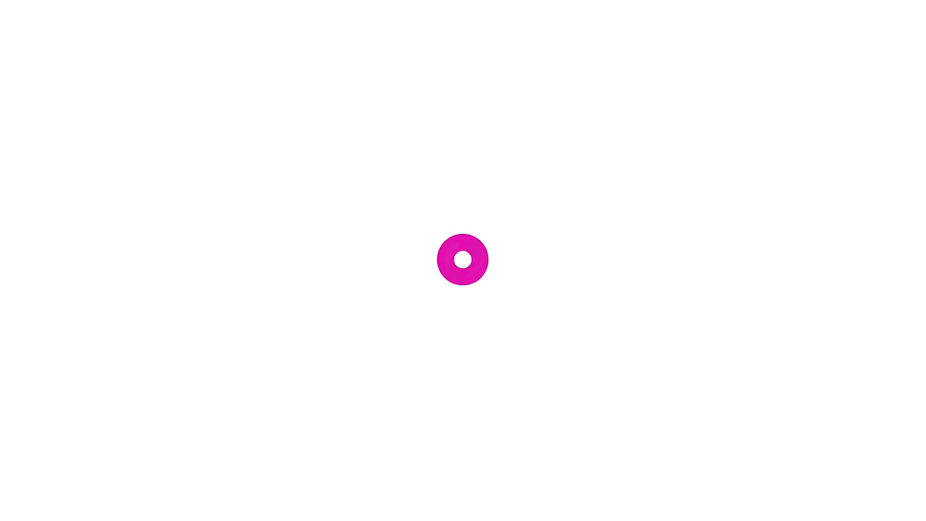